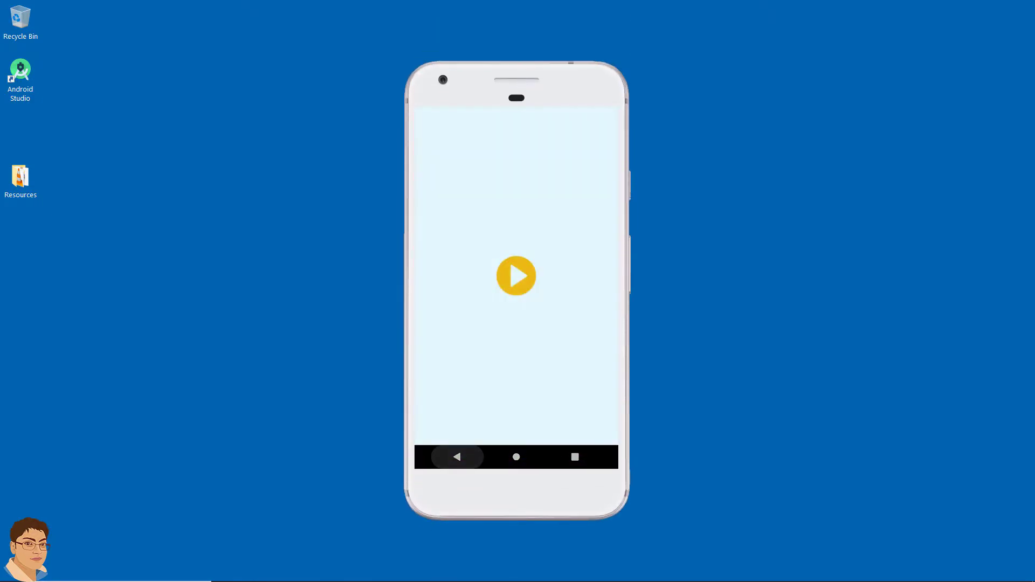
Start a game round in the emulator and shoot the first flying birds.
click(518, 277)
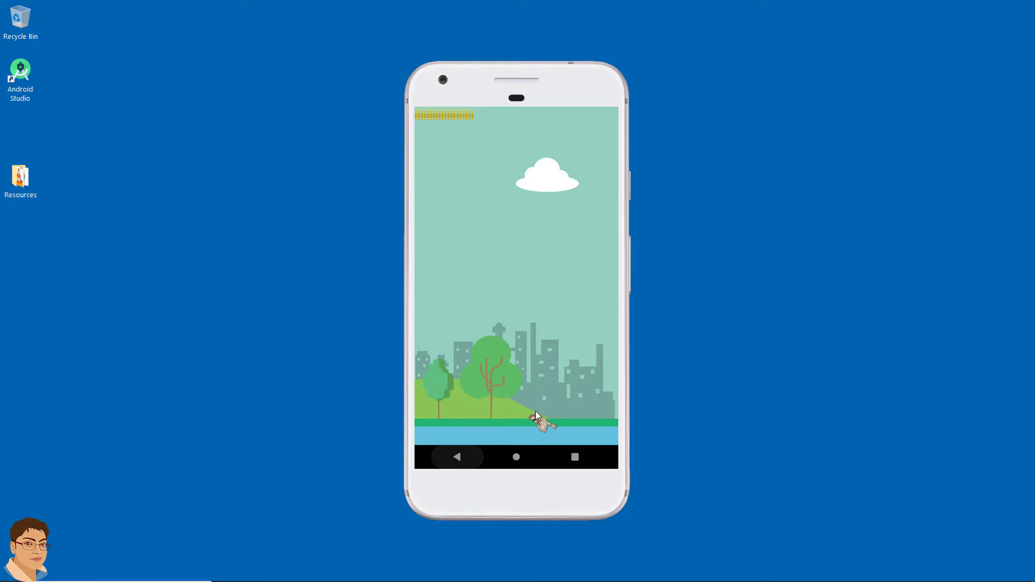
click(587, 395)
click(590, 341)
click(550, 189)
click(536, 265)
mouse_move(548, 272)
mouse_down()
mouse_move(472, 318)
mouse_move(446, 314)
mouse_move(583, 272)
mouse_up()
Shoot the remaining birds until the 45-point game over, restart, and leave for the home screen.
click(521, 434)
click(515, 127)
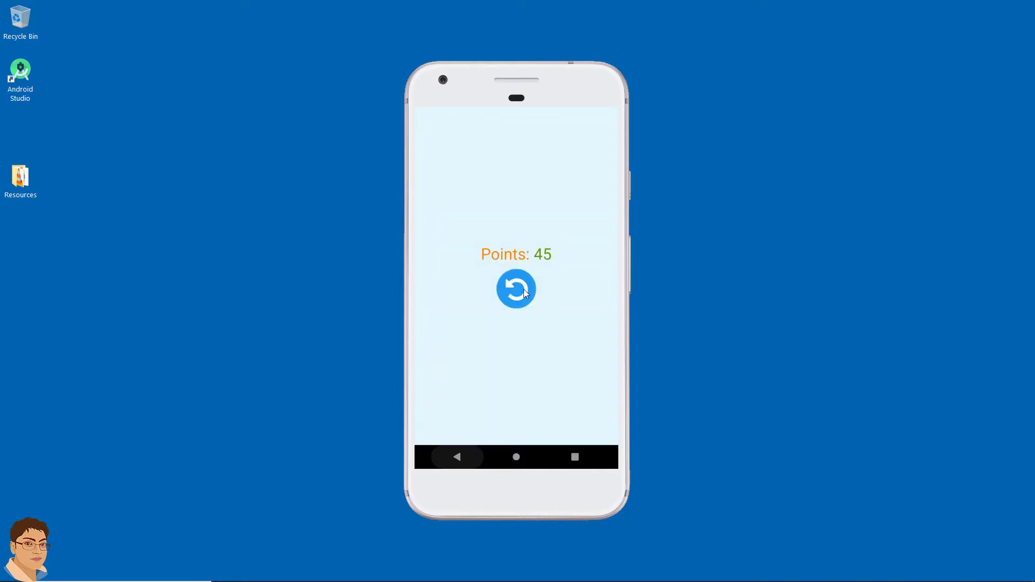
click(523, 289)
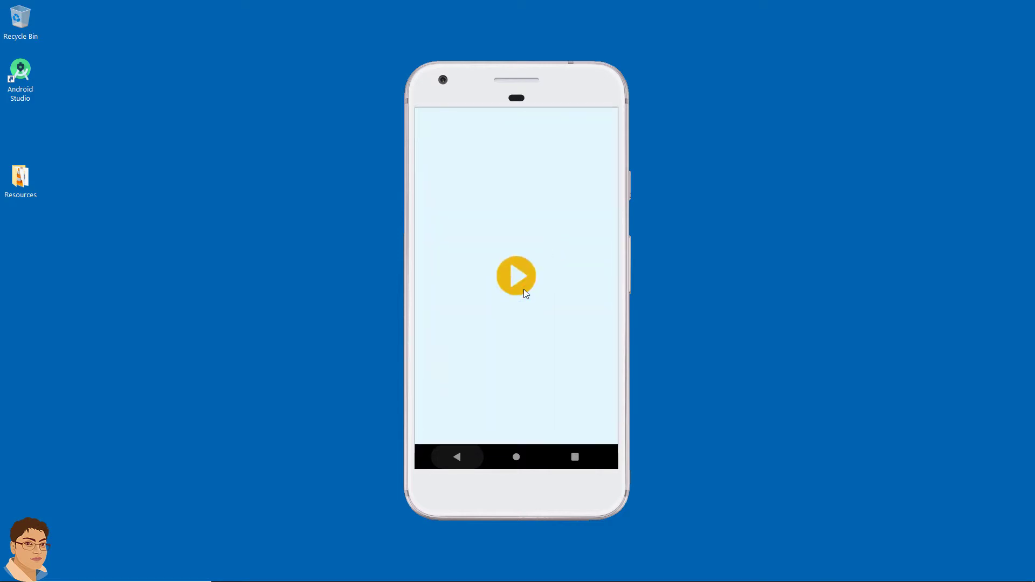
click(458, 457)
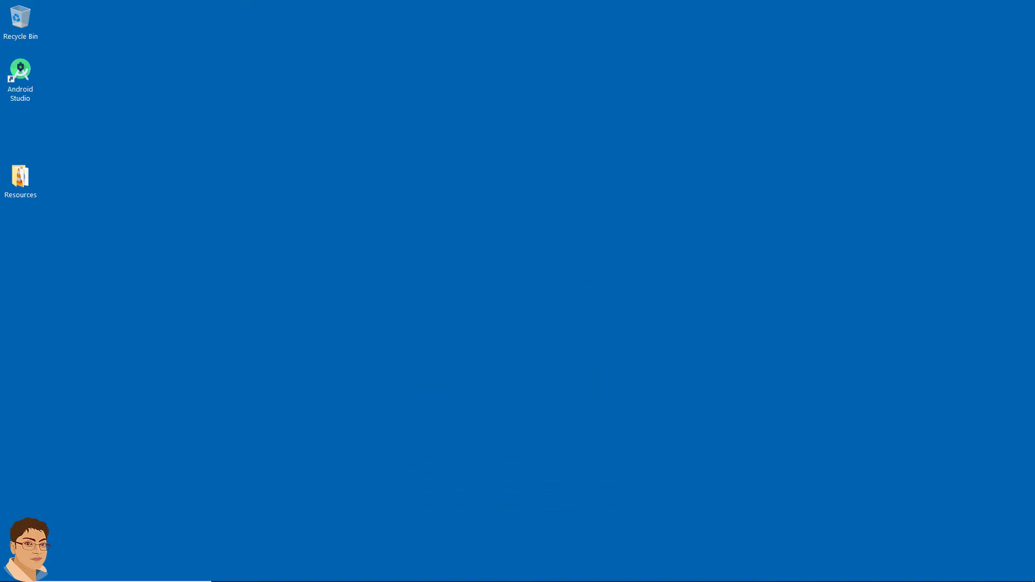
Launch Android Studio and start a new project from the Empty Activity template.
double_click(20, 76)
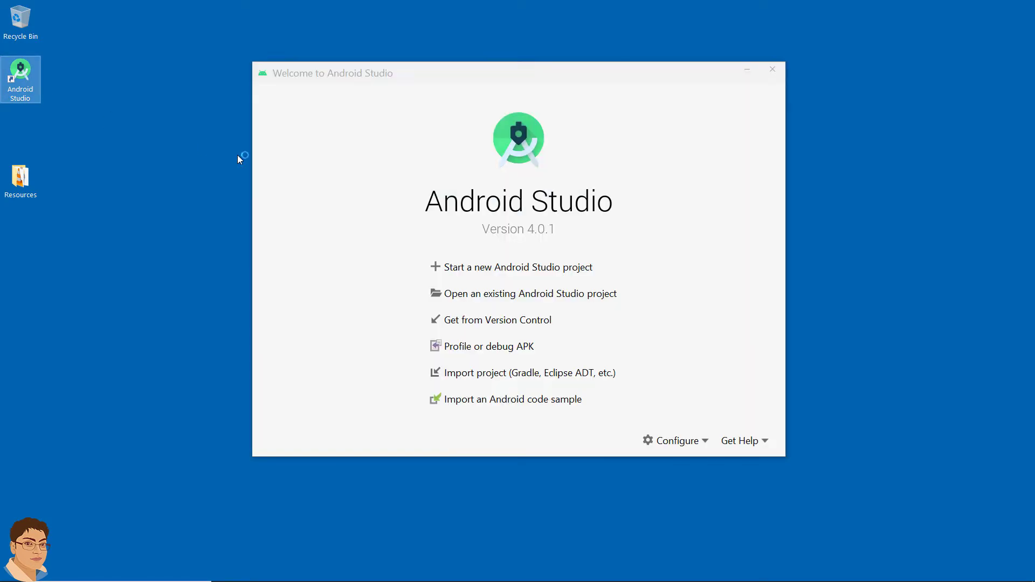
click(506, 267)
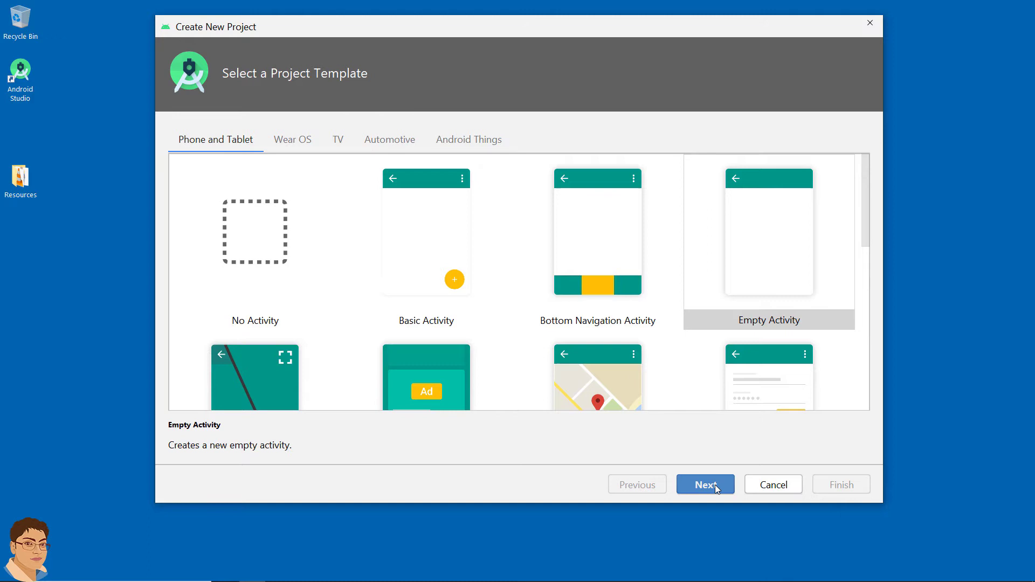
click(715, 484)
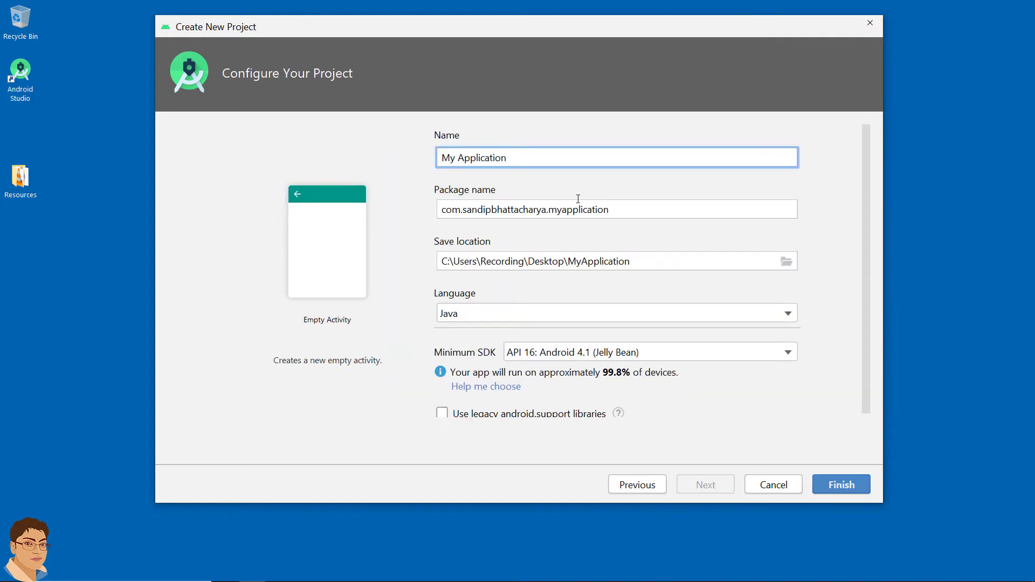
Name the project BirdHunt with Java as the language and create it.
drag(527, 159, 439, 159)
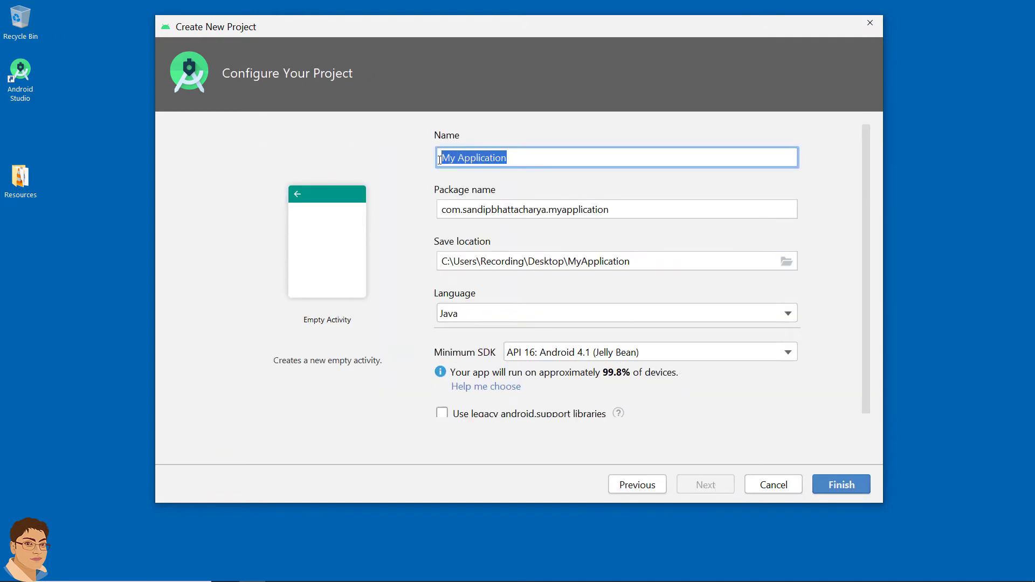
text(BirdH)
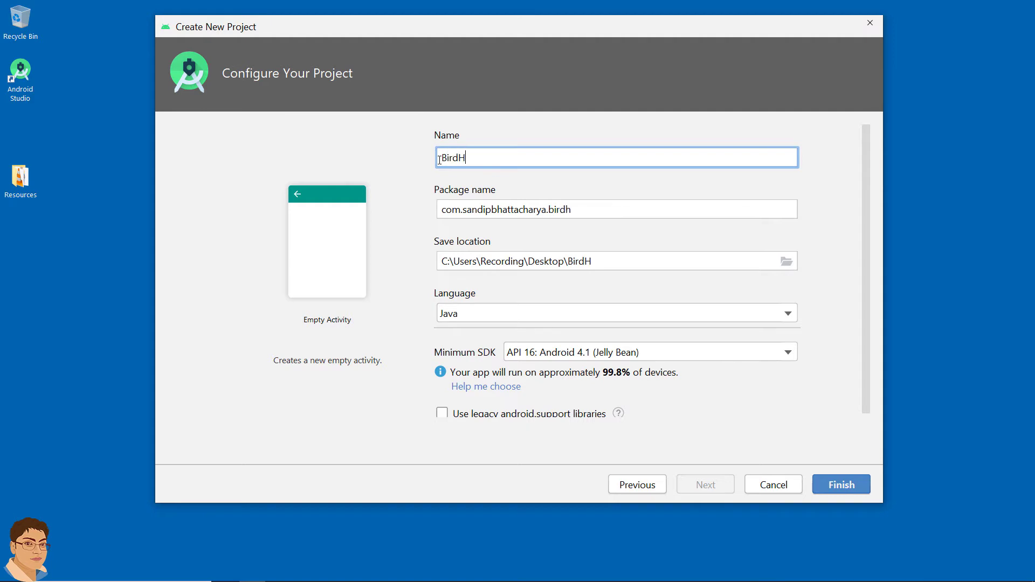
text(unt)
click(632, 209)
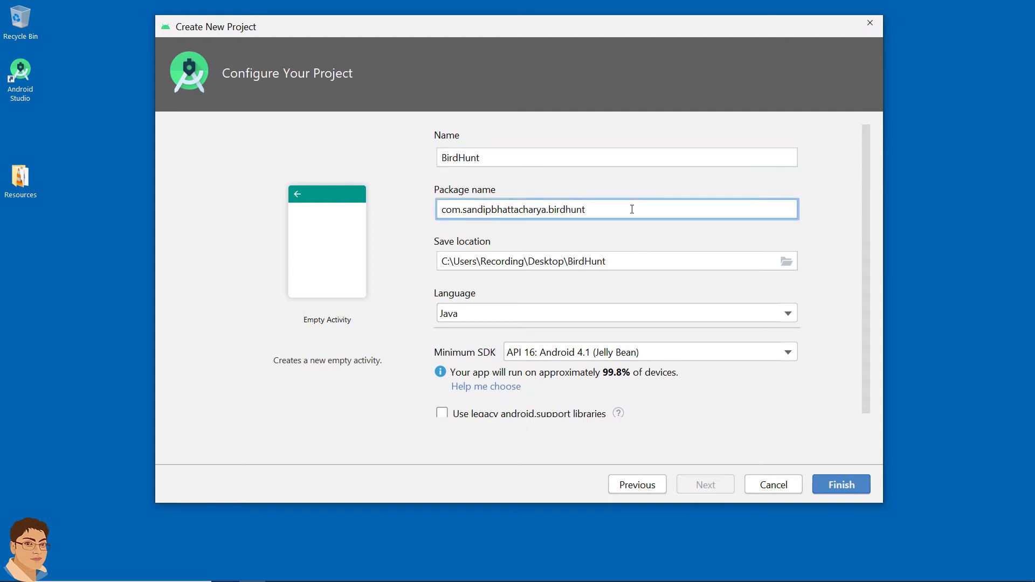
click(635, 260)
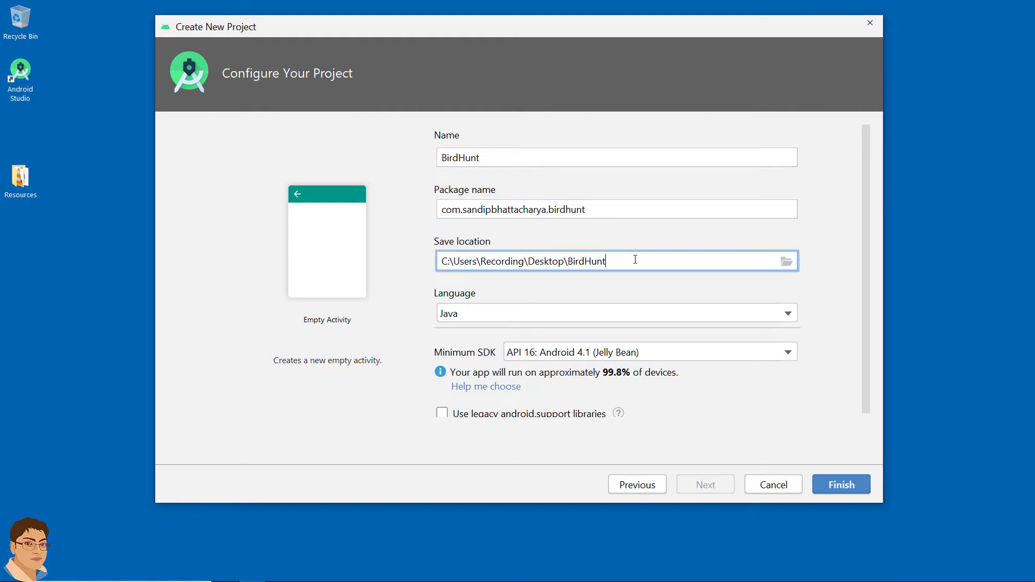
click(638, 316)
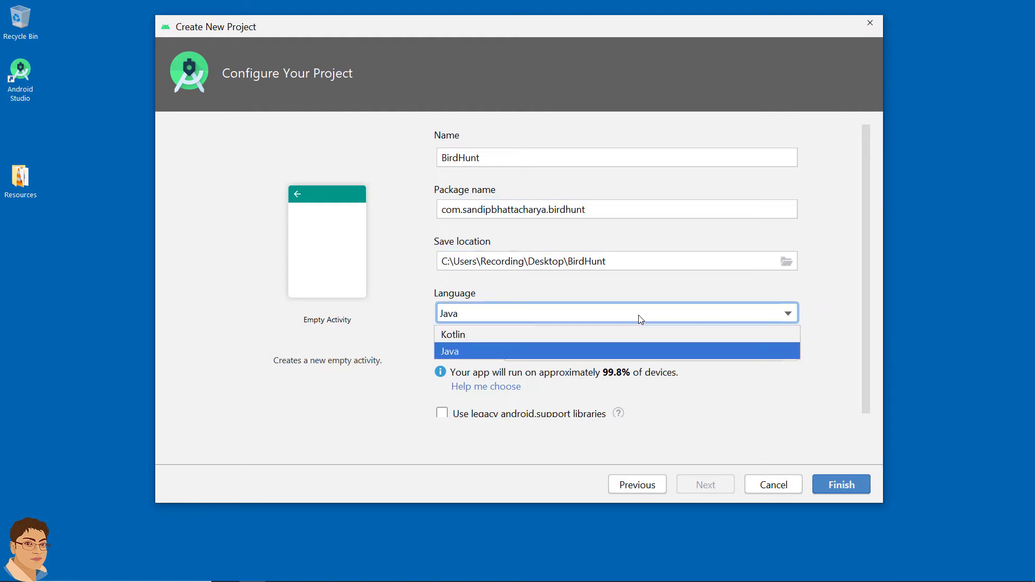
click(631, 350)
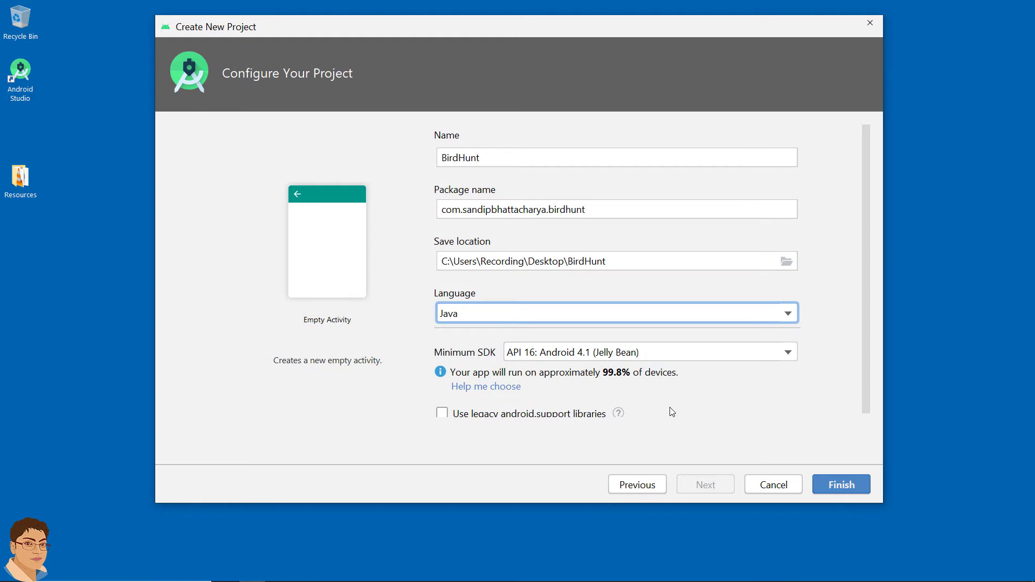
click(847, 491)
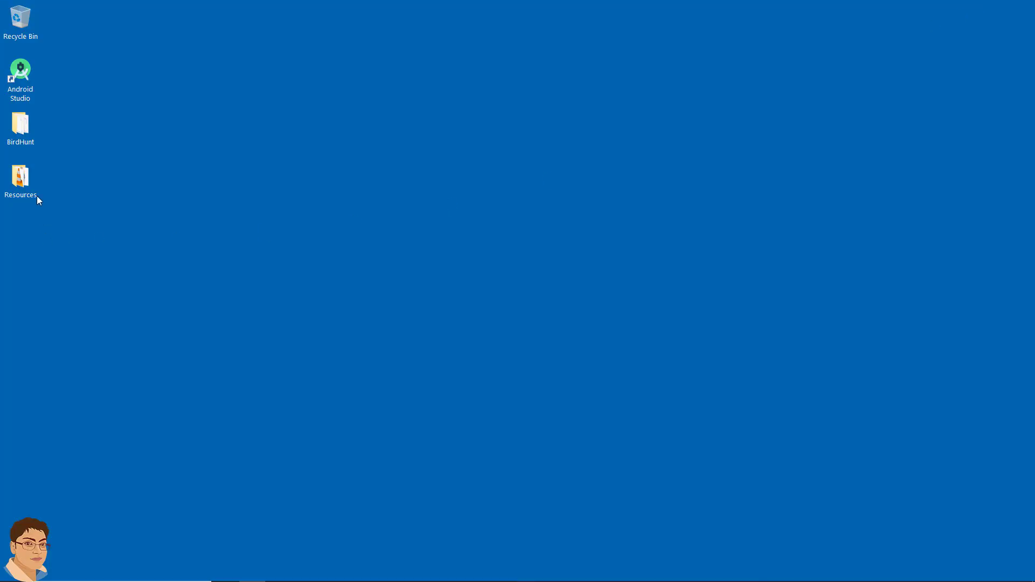
Copy play.png from the Resources folder of game assets.
double_click(36, 195)
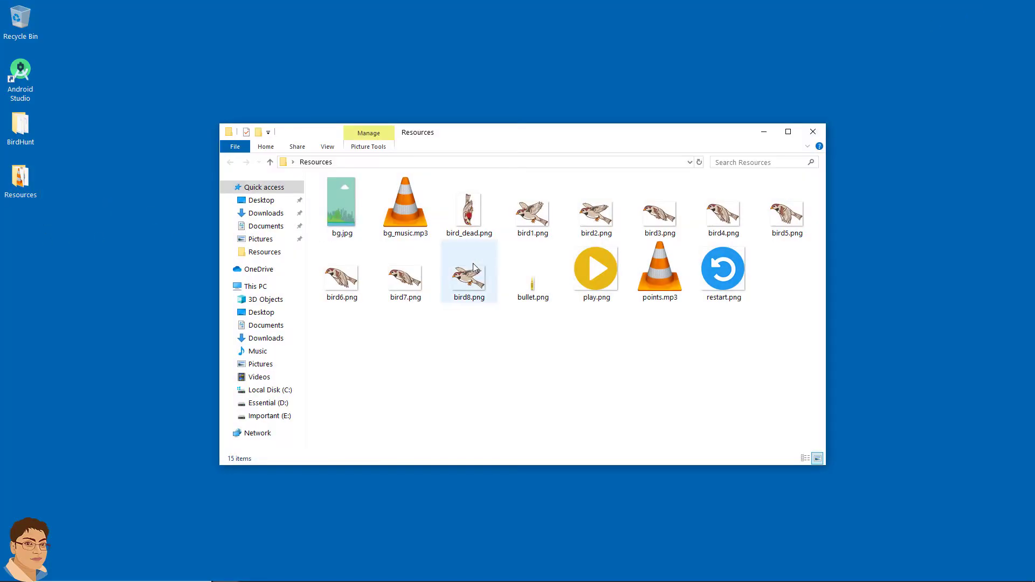
click(605, 282)
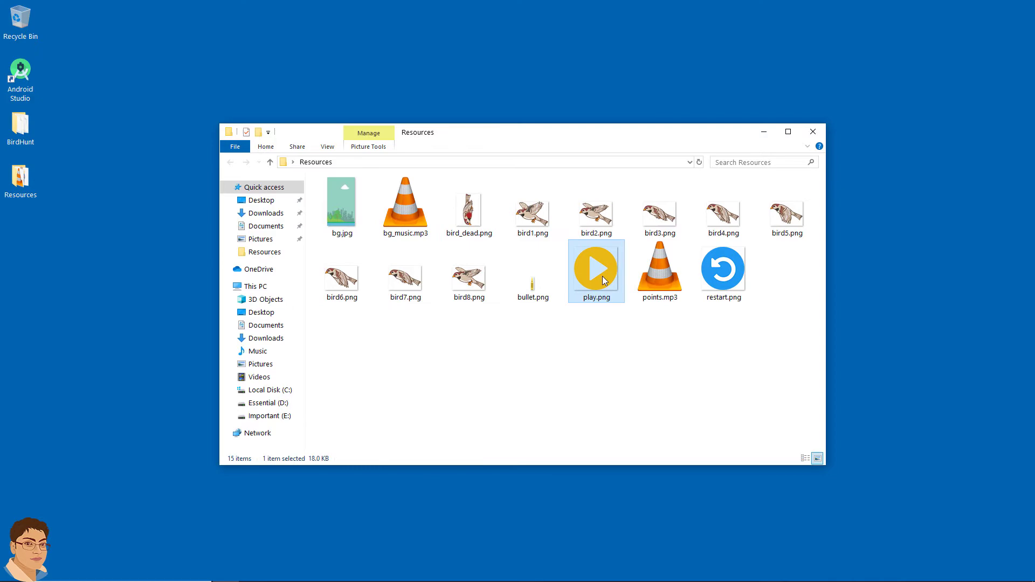
click(813, 131)
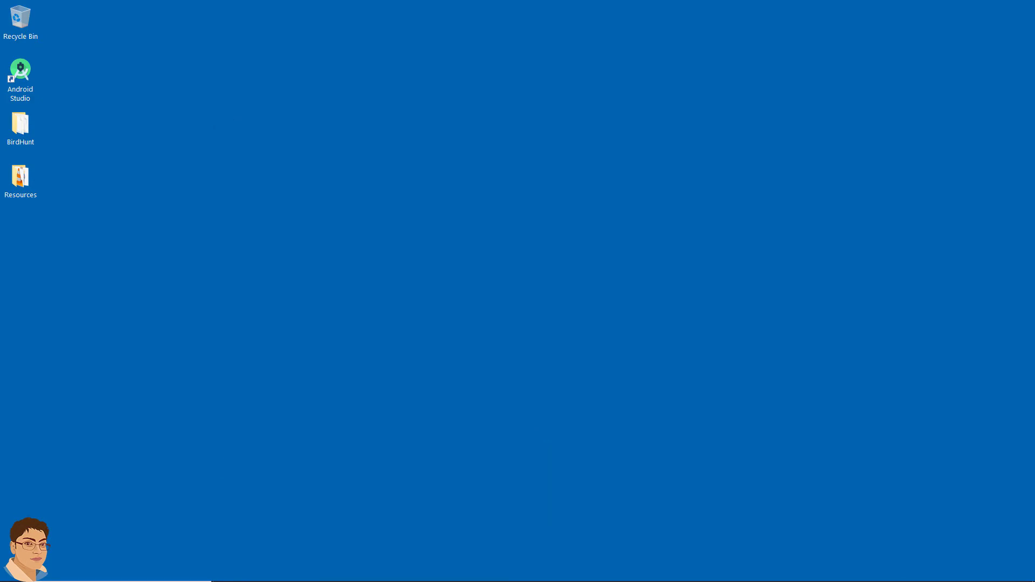
Paste play.png into the project's res/drawable folder and confirm the copy.
click(253, 571)
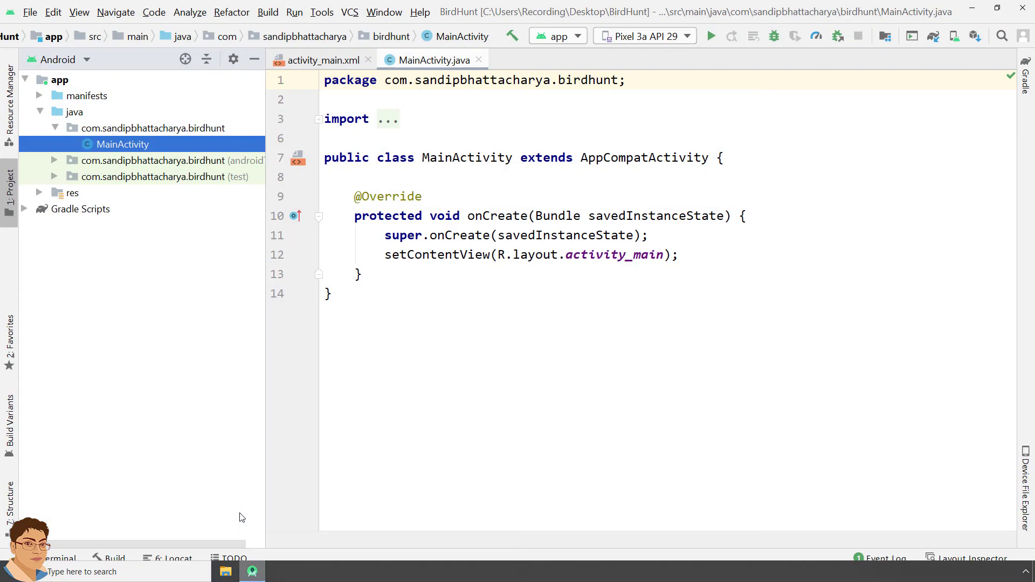
double_click(72, 194)
double_click(95, 210)
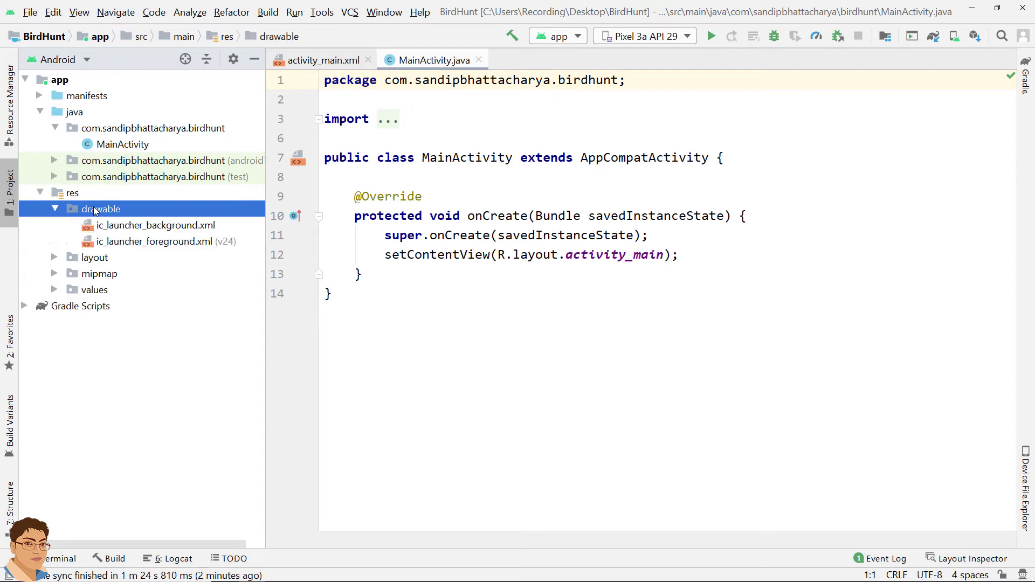
right_click(95, 210)
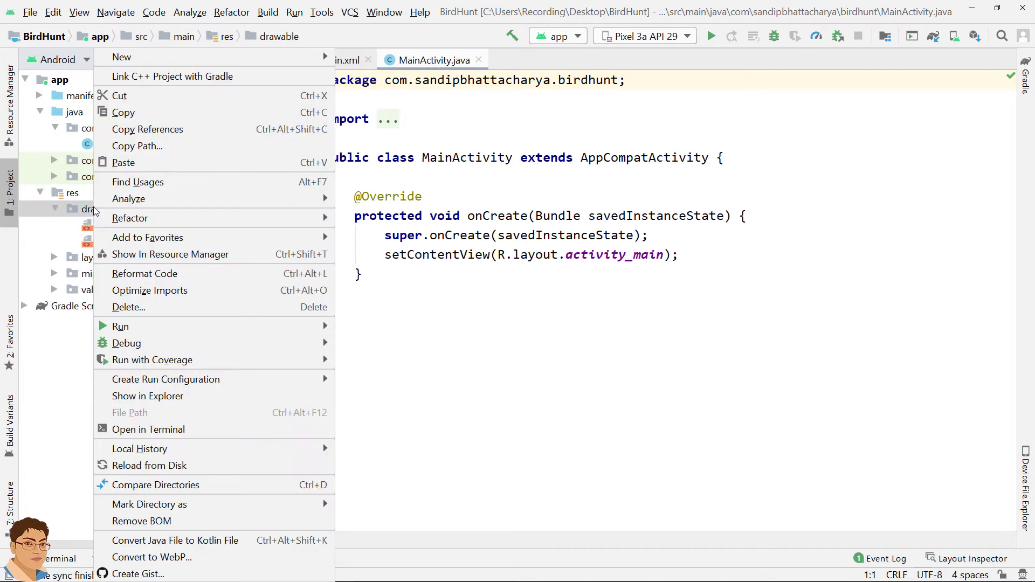
click(146, 163)
click(565, 405)
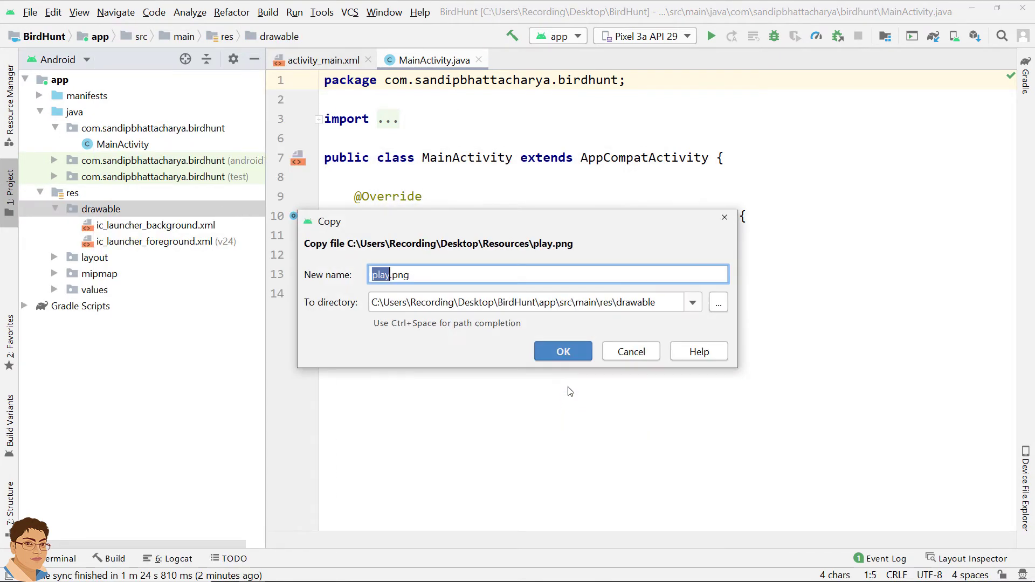
click(563, 352)
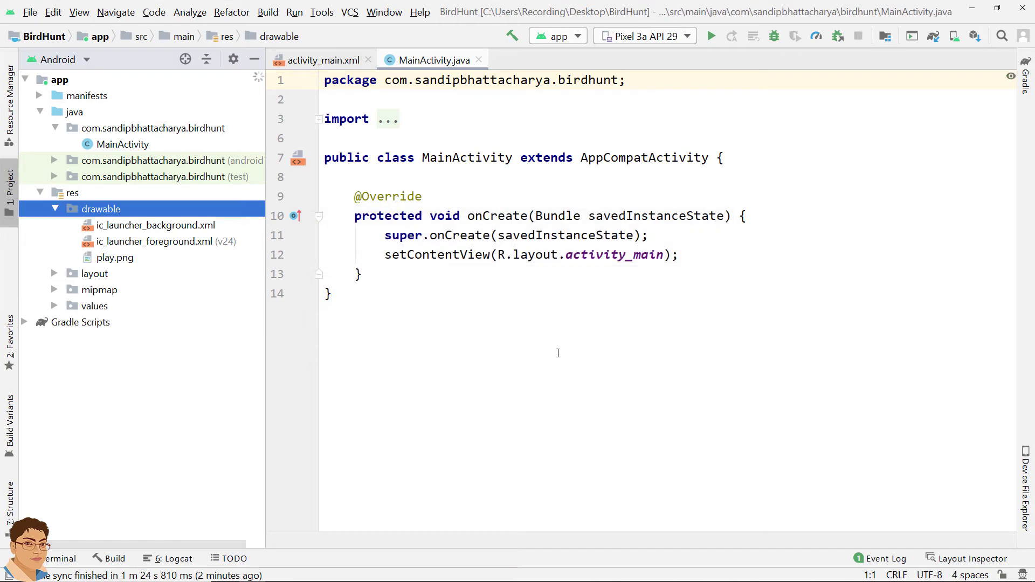
Open activity_main.xml in Code view and change the root ConstraintLayout to LinearLayout.
click(330, 64)
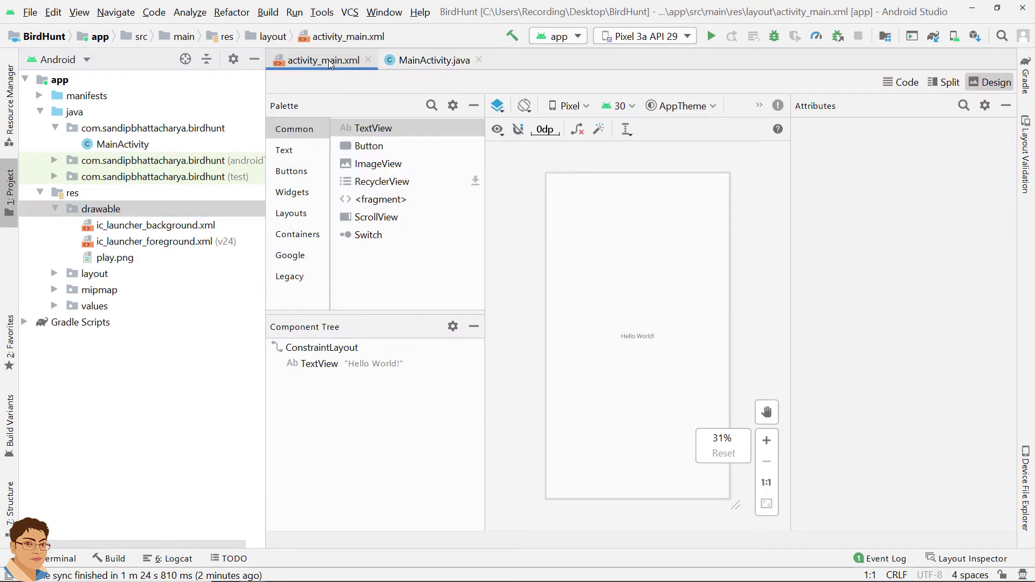
click(889, 84)
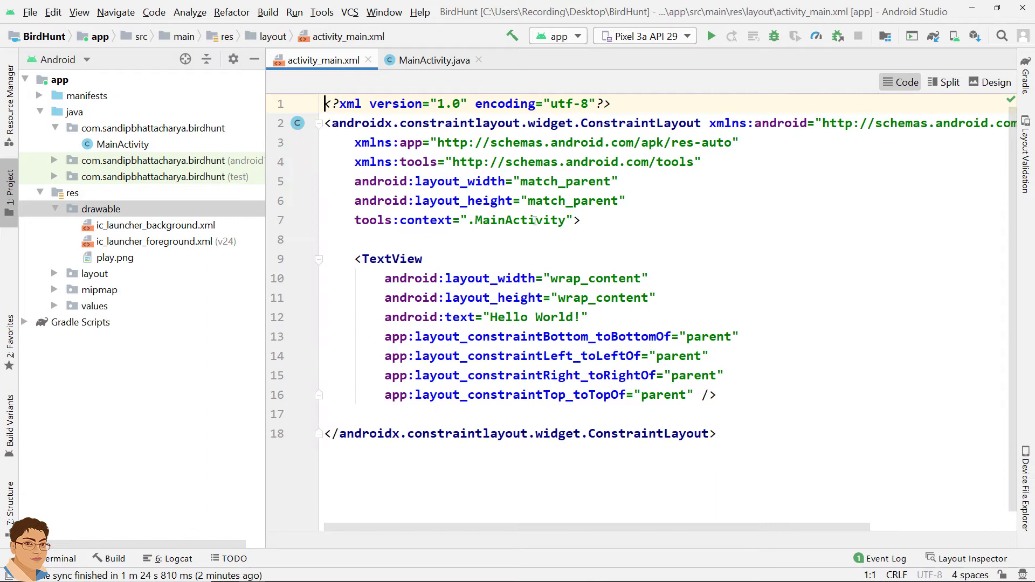
drag(701, 123, 331, 124)
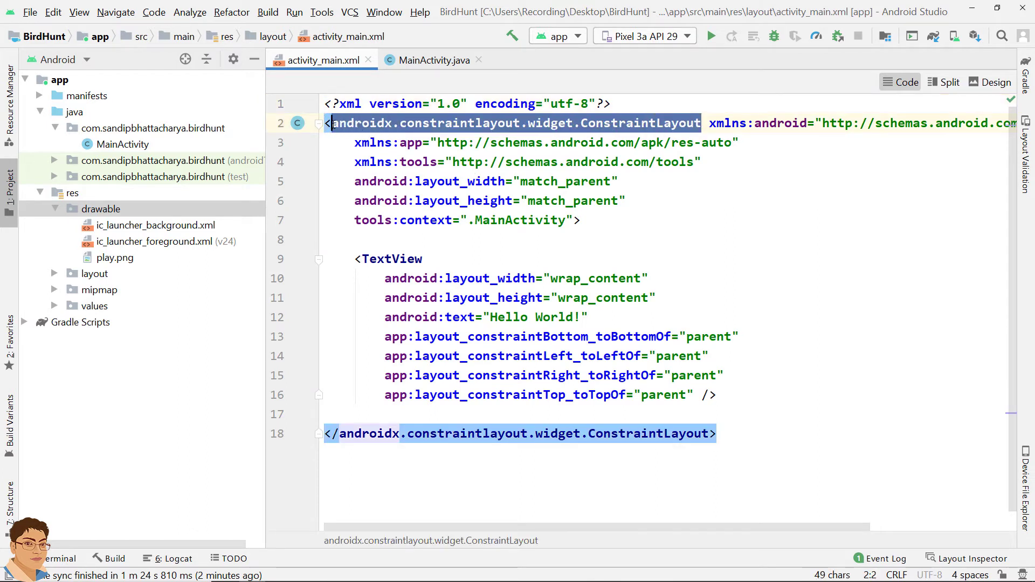
text(Li)
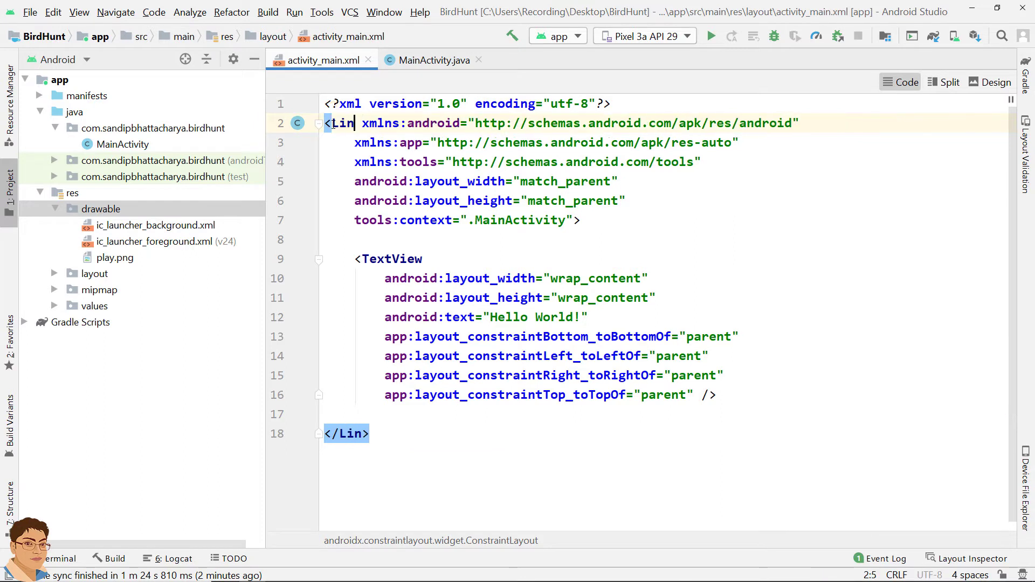
text(nearL)
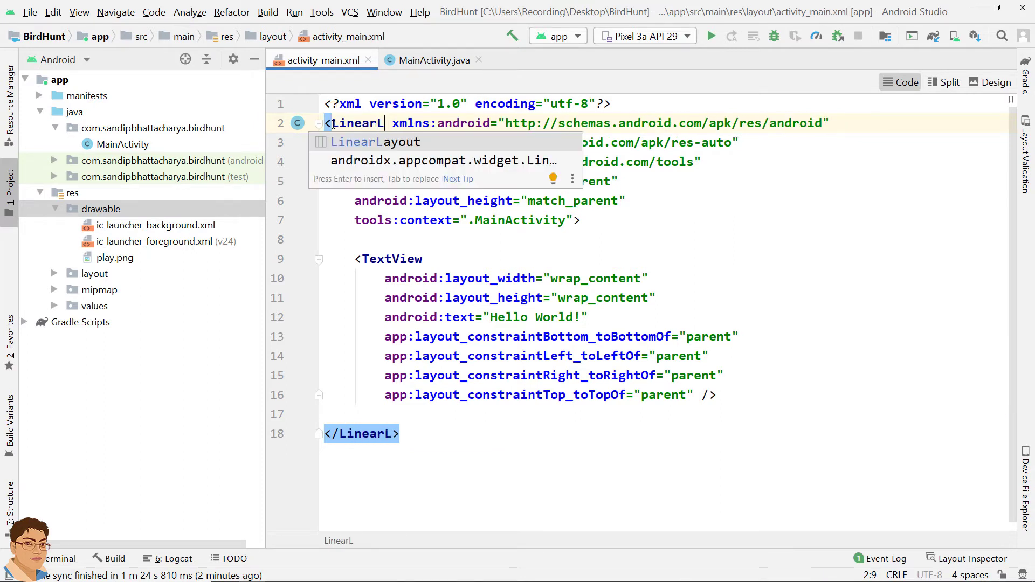
key(Return)
Delete the Hello World TextView from the layout.
drag(355, 260, 733, 390)
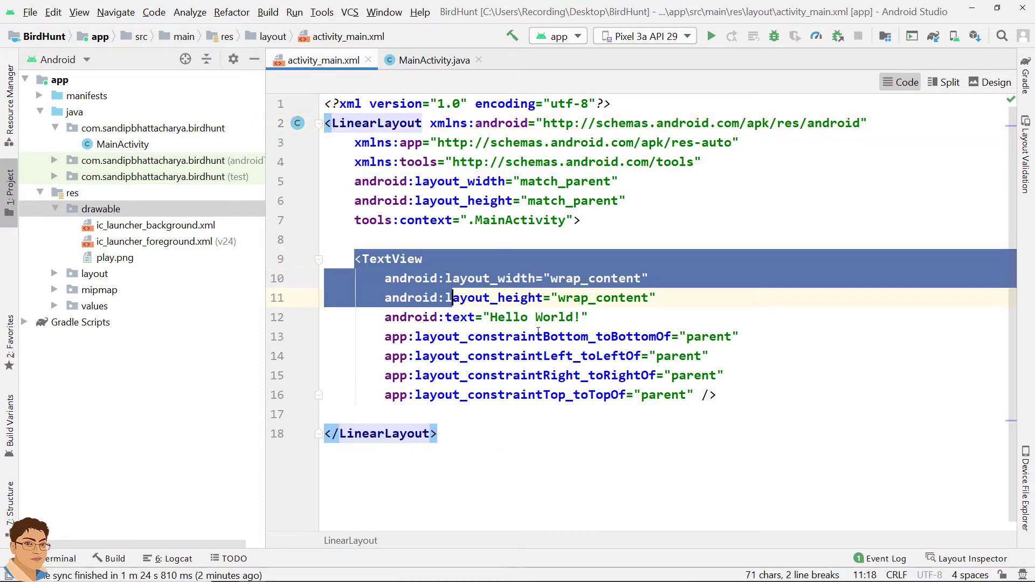
key(BackSpace)
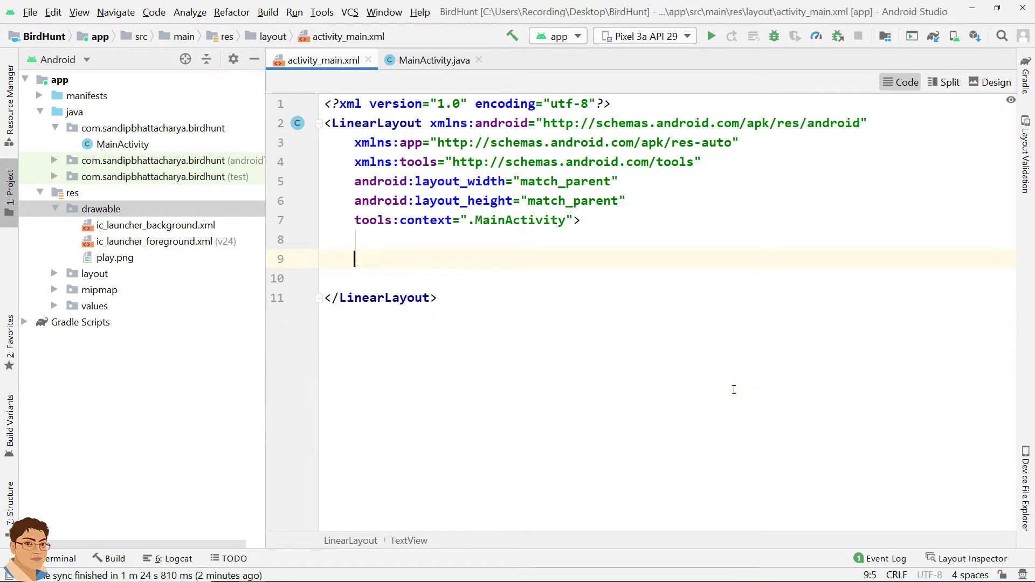
key(BackSpace)
Add android:gravity="center" to the root LinearLayout.
click(575, 220)
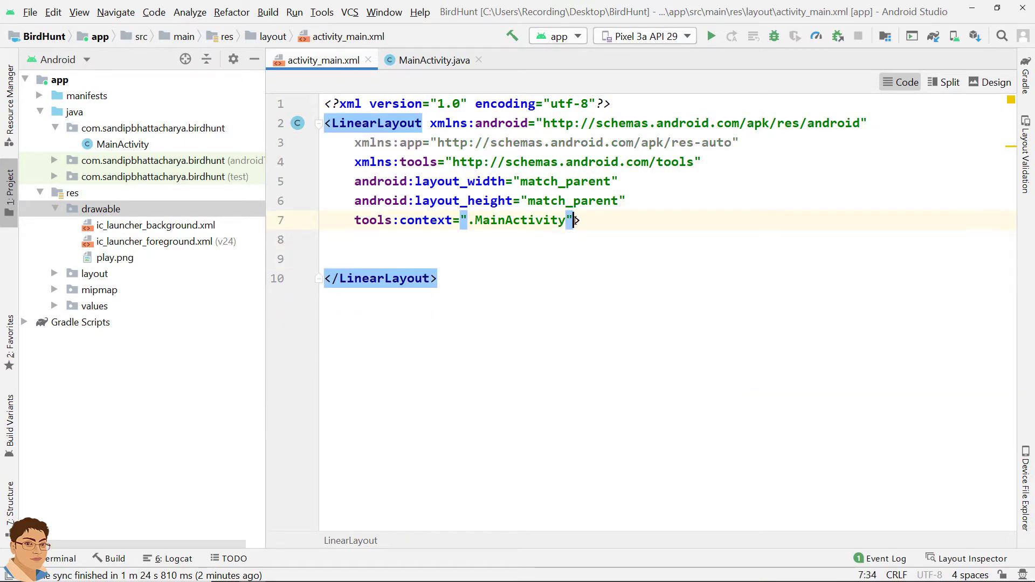
key(Return)
text(gra>)
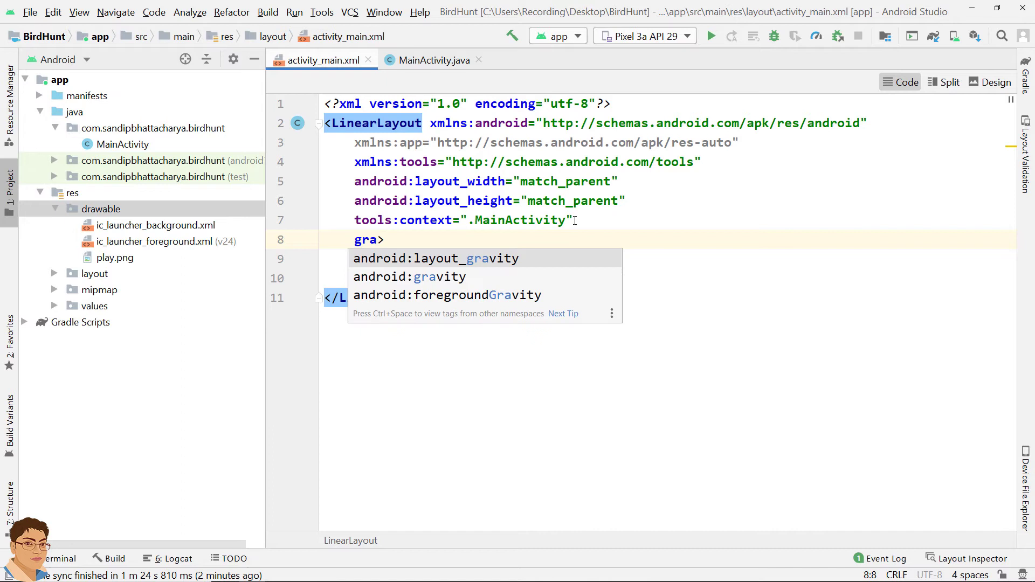
key(Down)
key(Return)
key(Return)
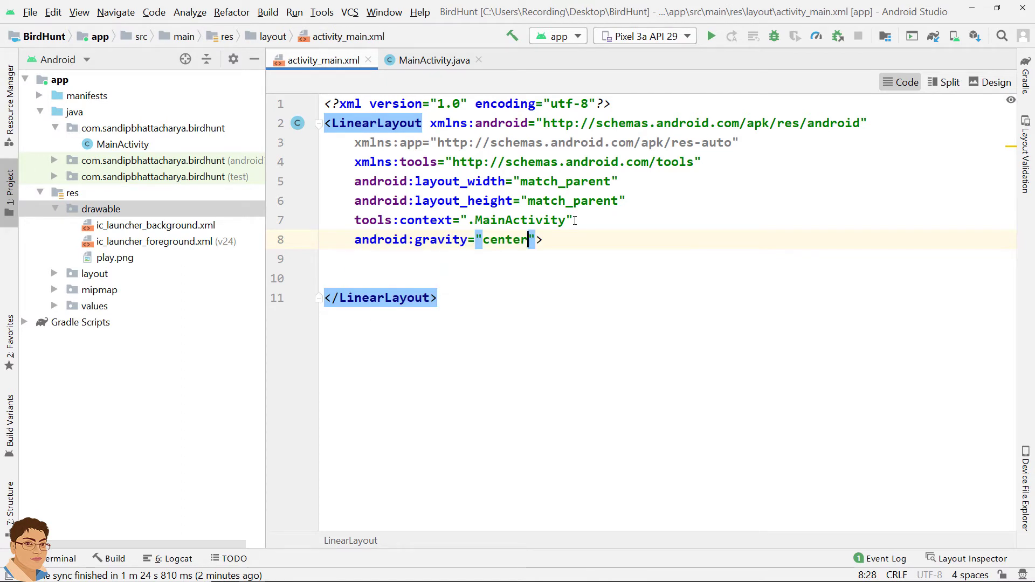
key(Right)
key(Return)
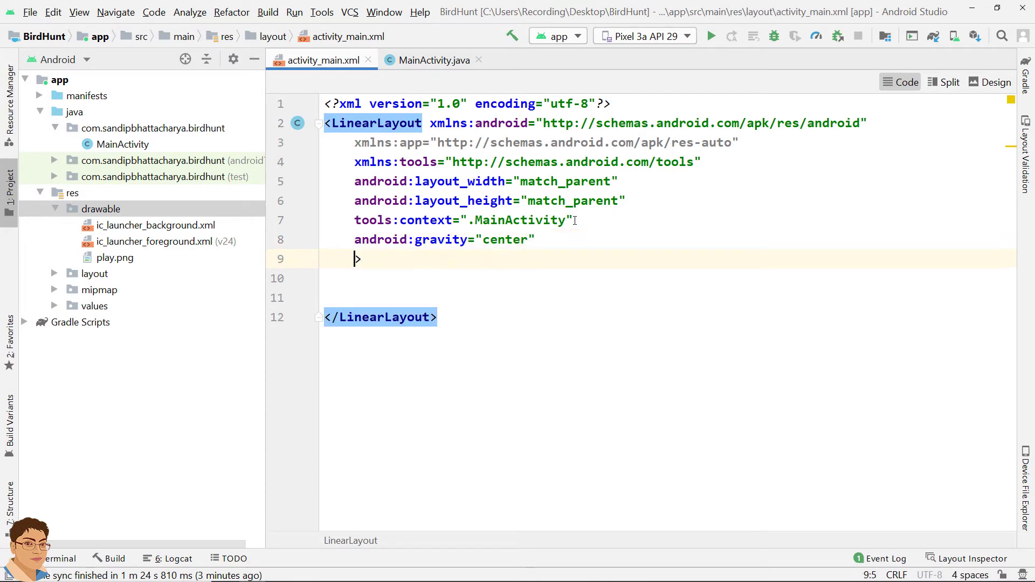
text(back)
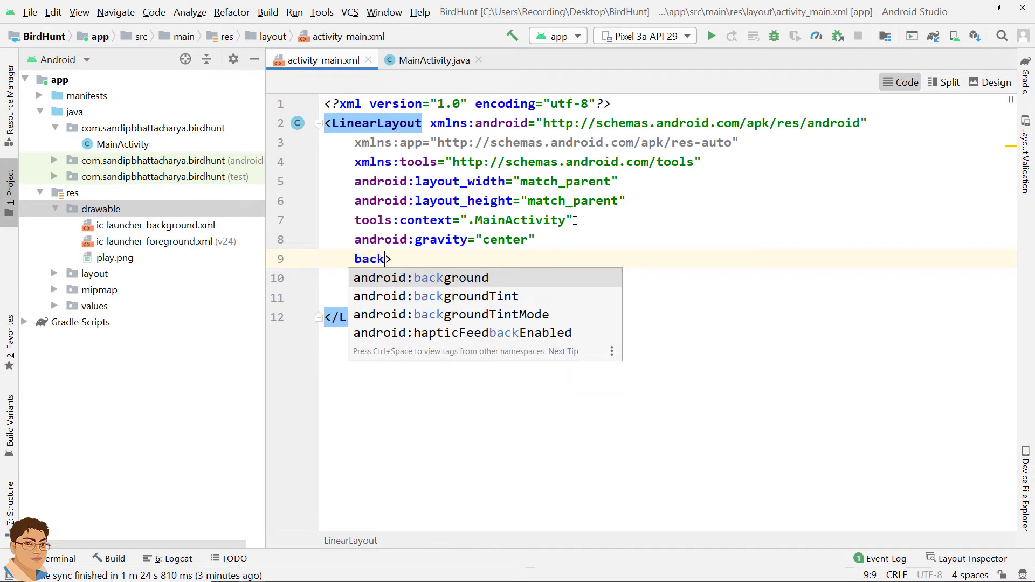
Add android:background="#E0F7FA" to the root and start a line for a child element.
key(Return)
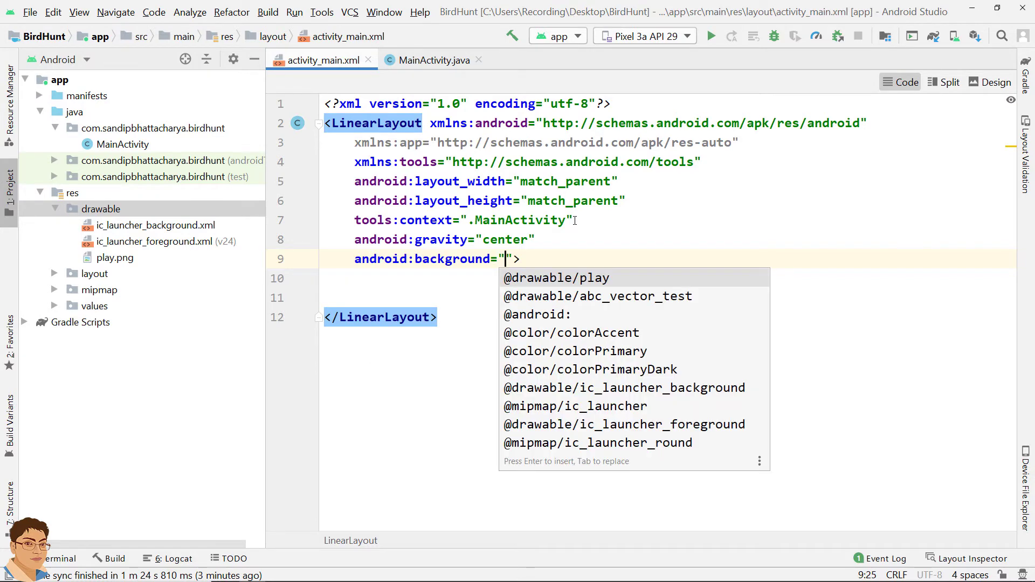
text(#)
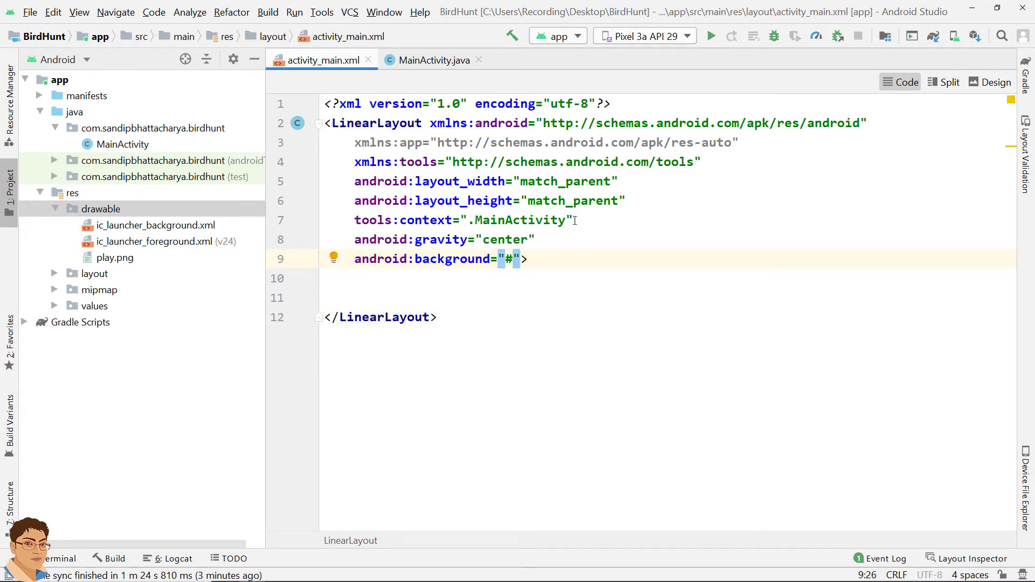
text(E0)
text(F7)
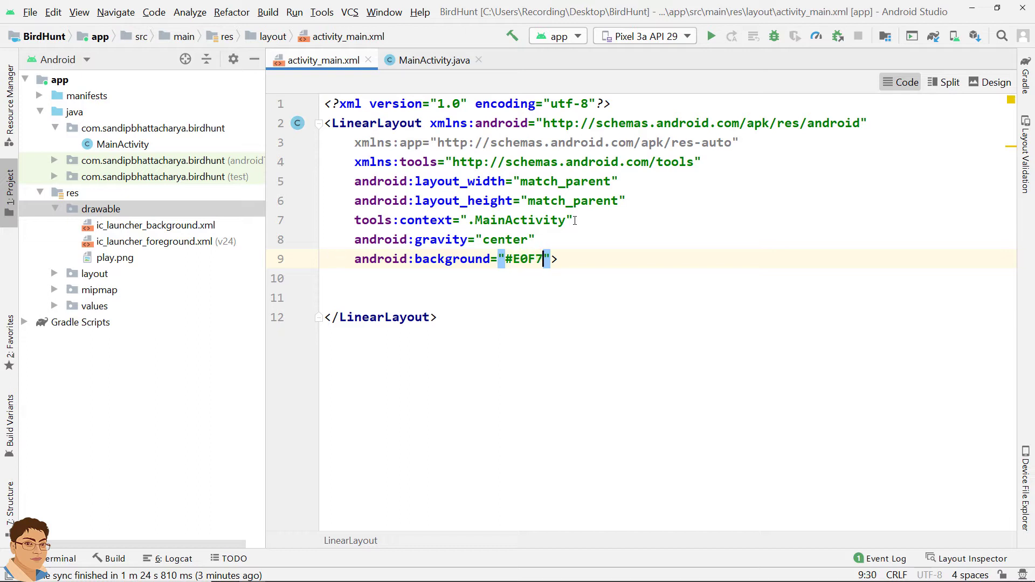
text(FA)
key(End)
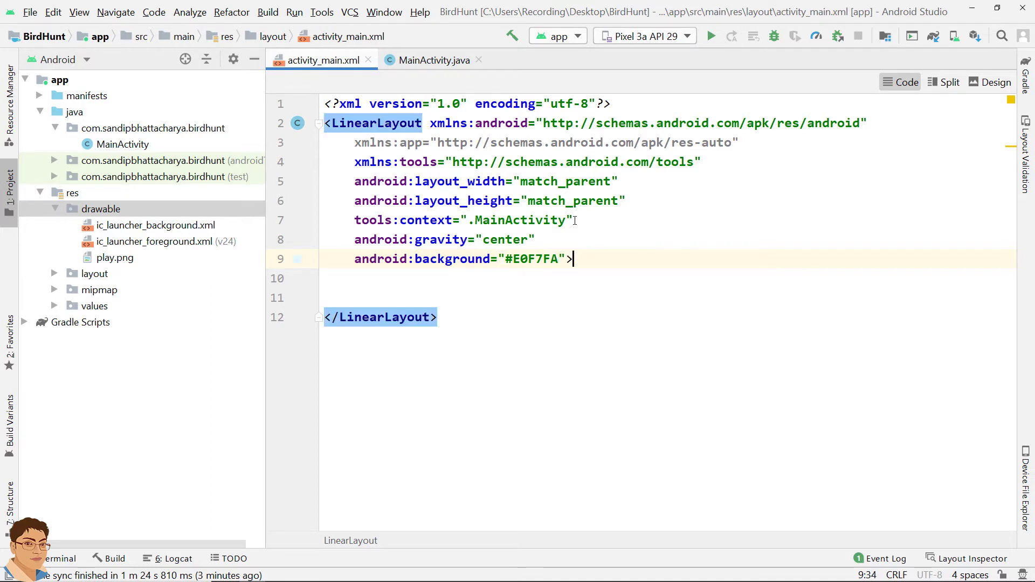
key(Return)
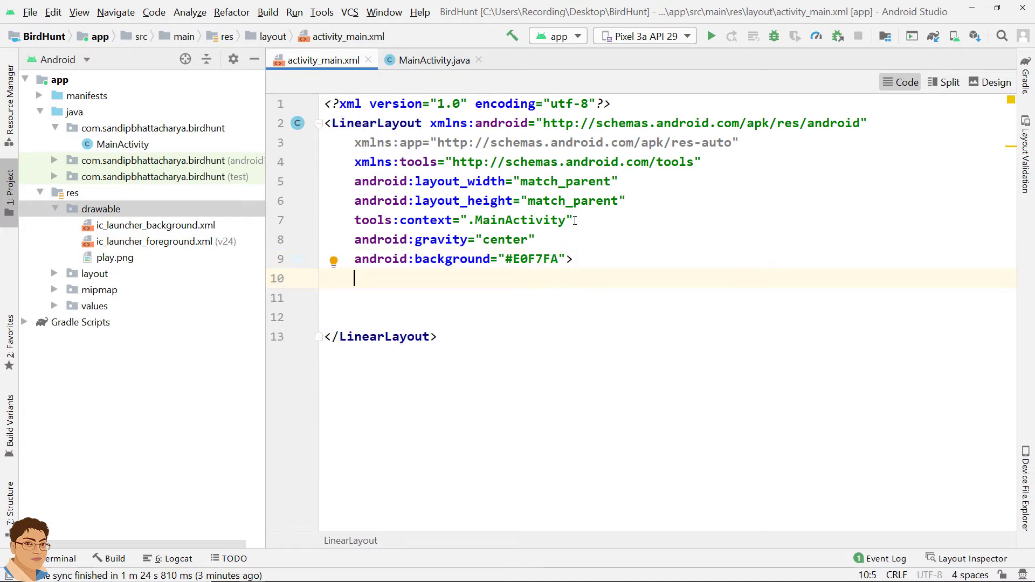
text(<Image)
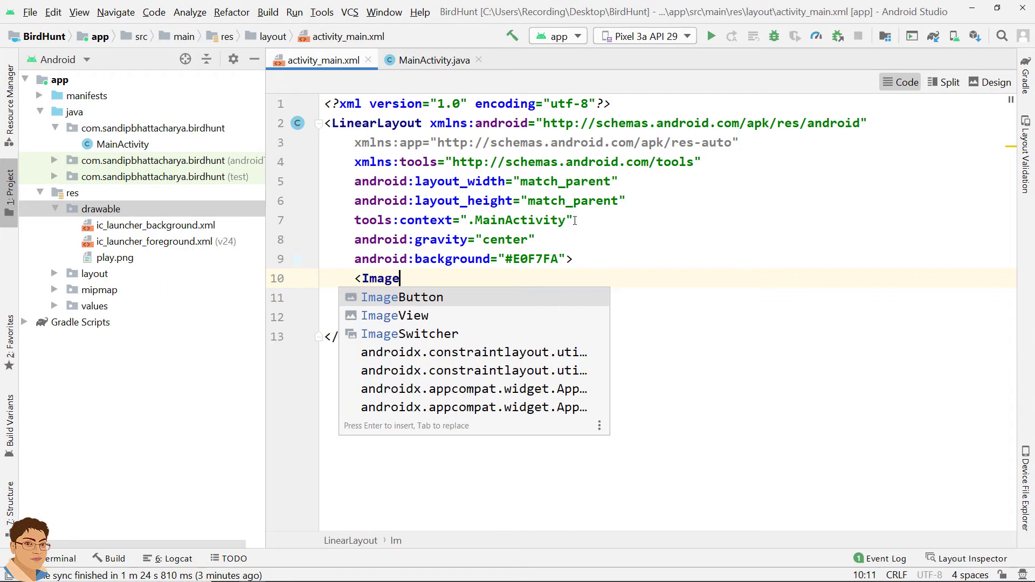
text(B)
Add an ImageButton with wrap_content width and height and onClick startGame.
key(Return)
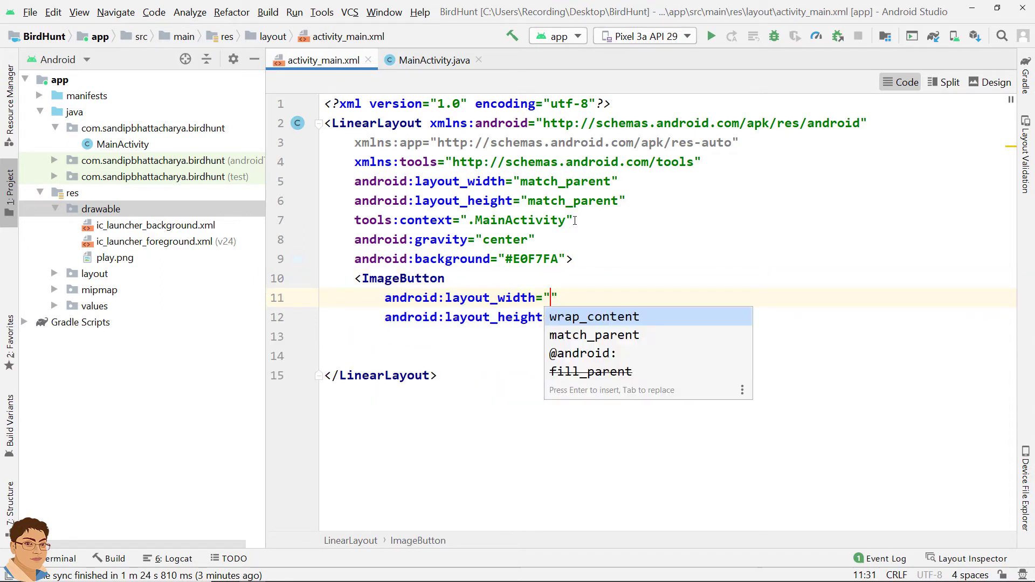
key(Return)
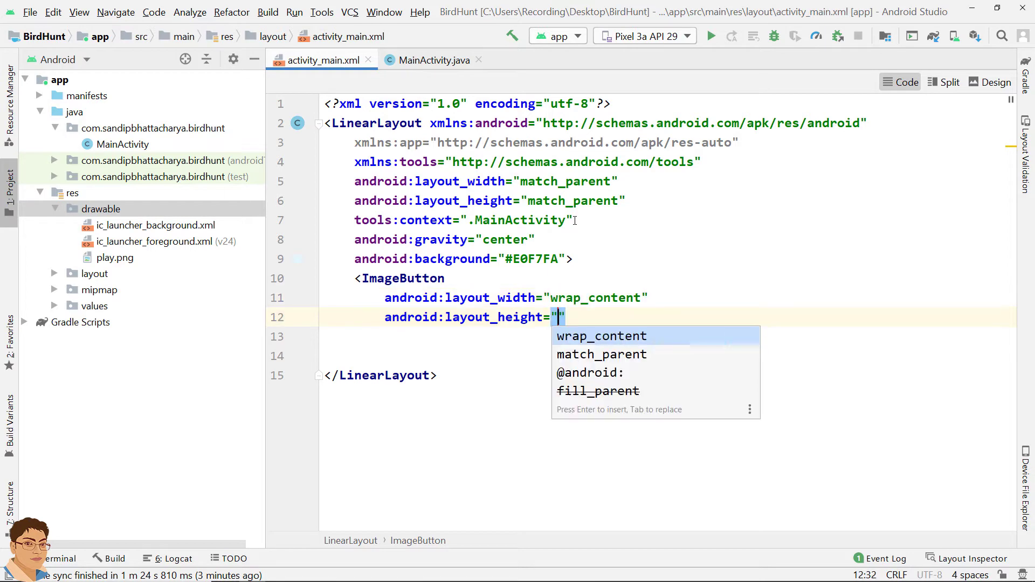
key(Return)
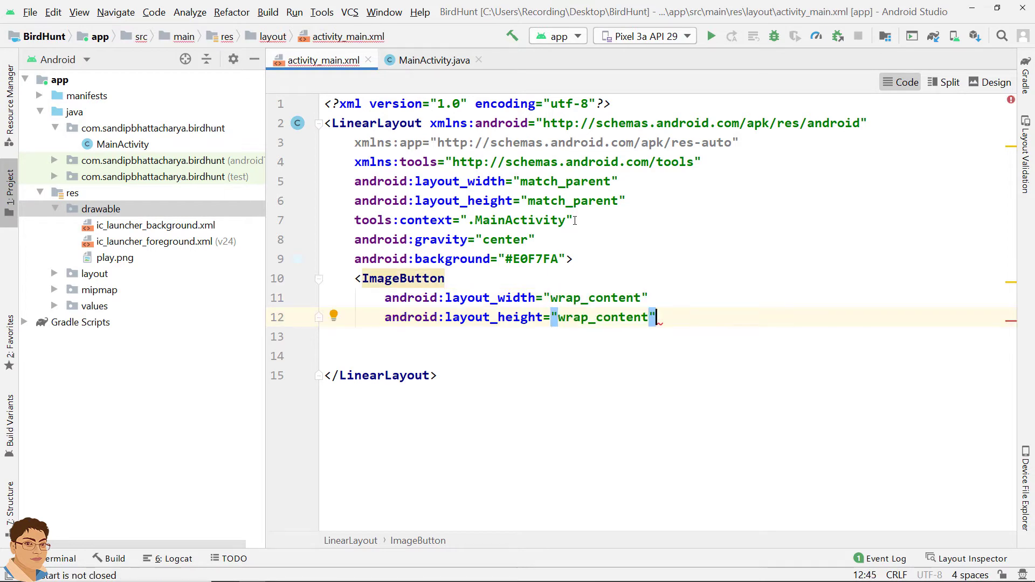
key(Return)
text(on)
key(Return)
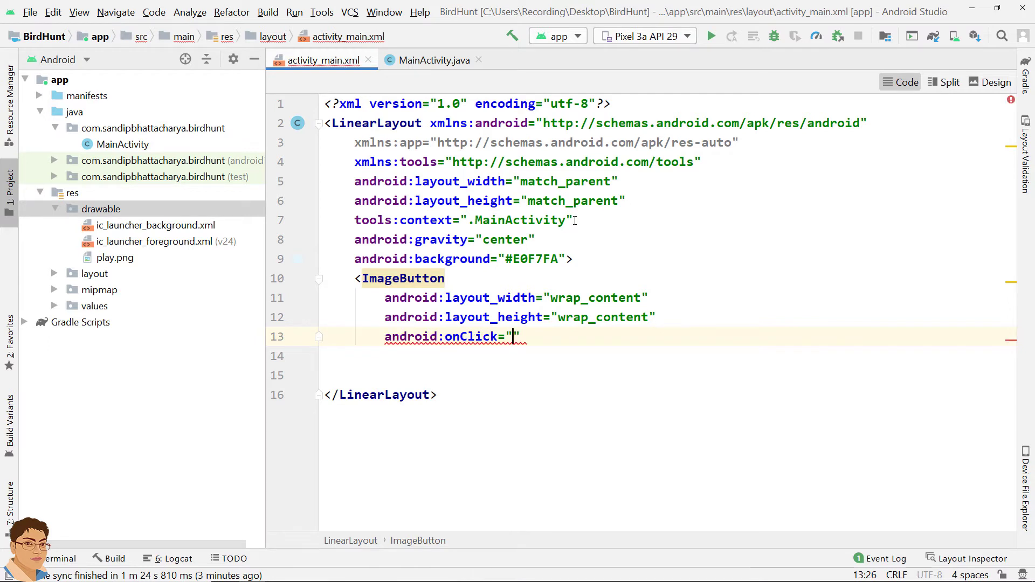
text(start)
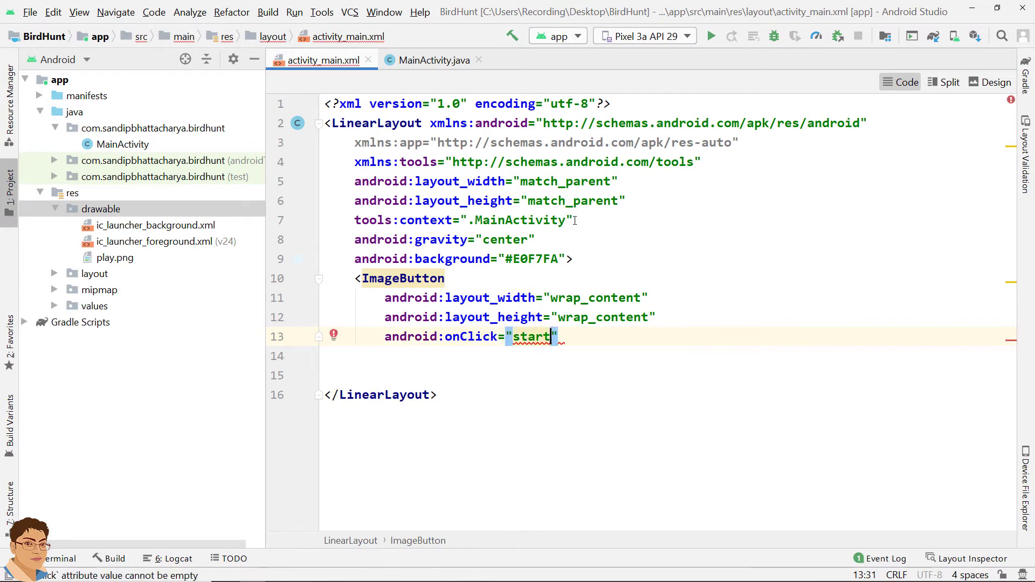
text(Game)
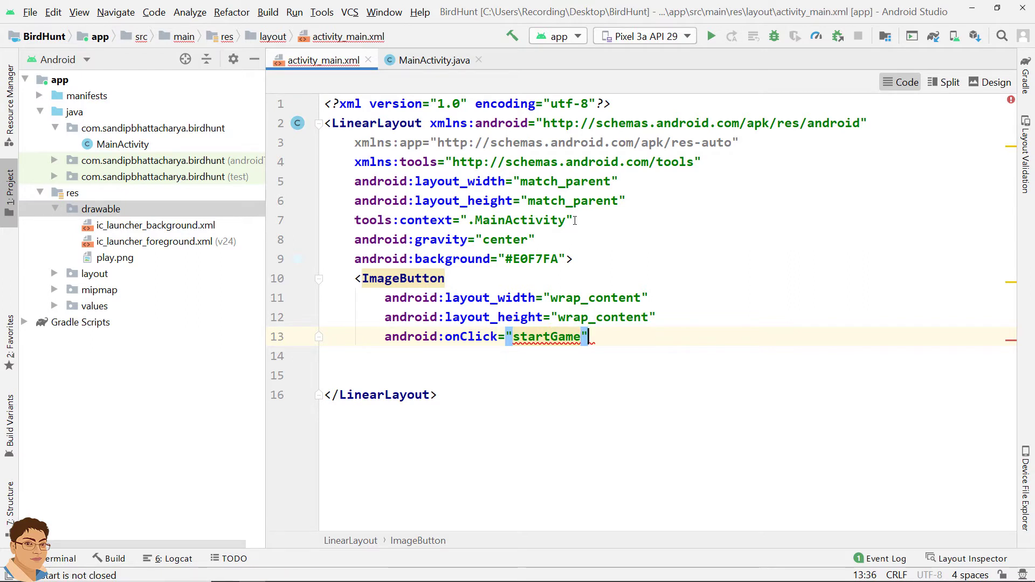
key(Return)
text(b)
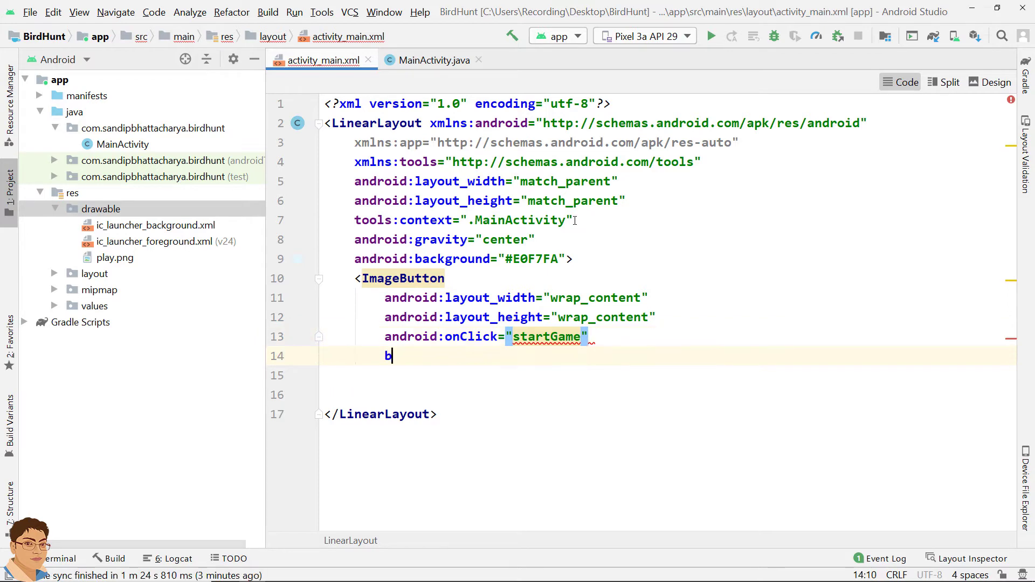
text(ack)
key(Return)
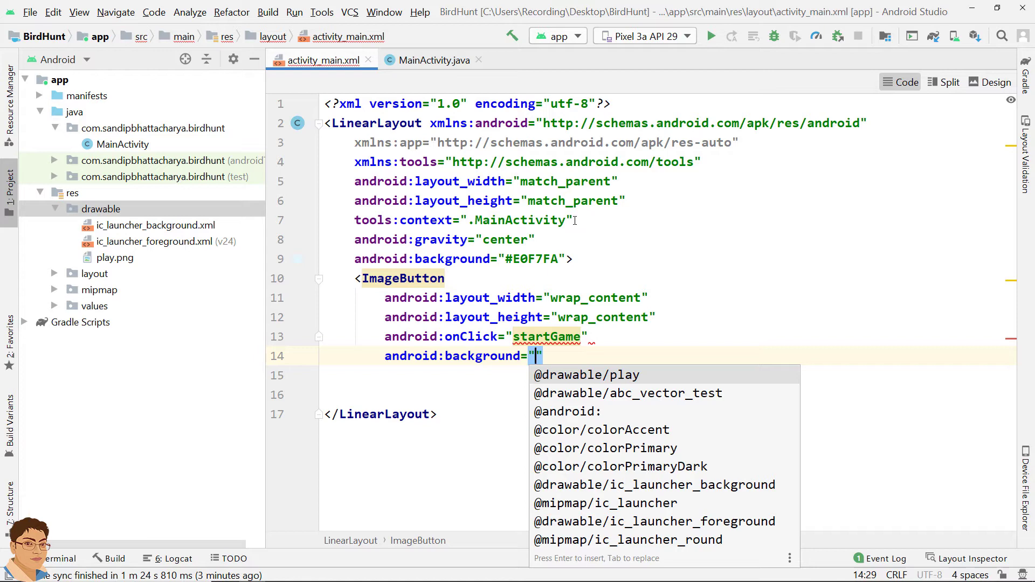
key(Return)
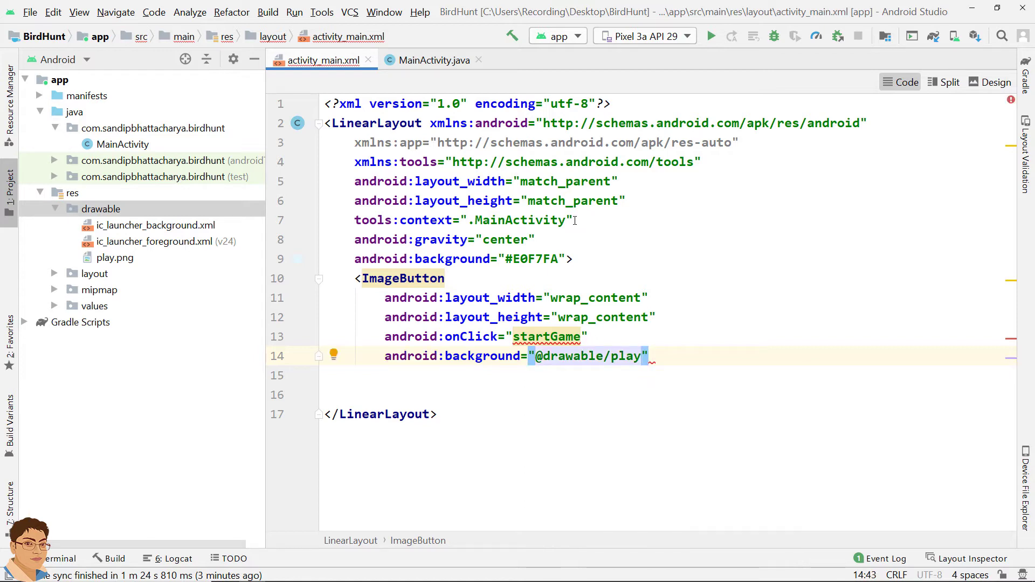
key(Right)
text(/)
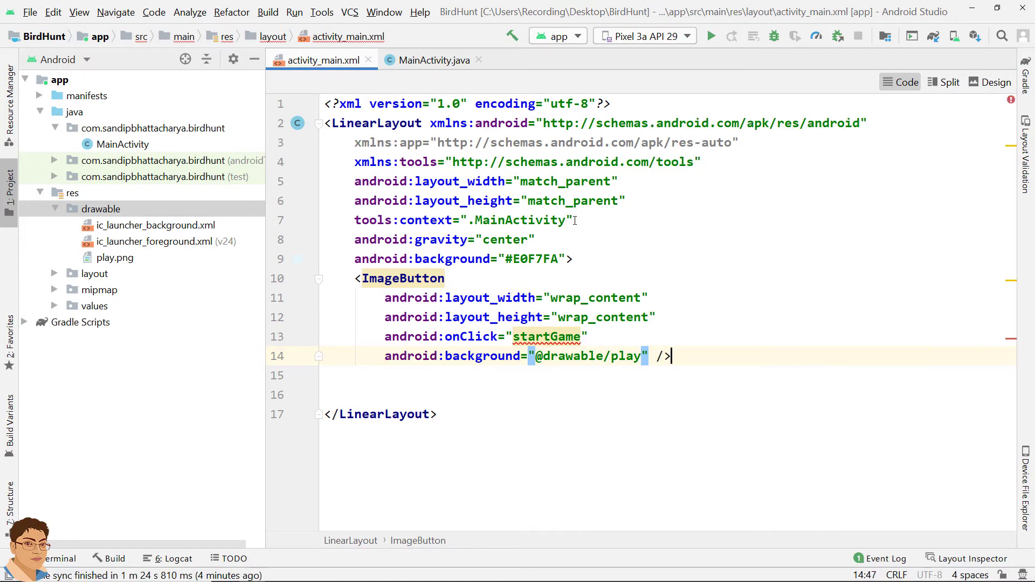
click(991, 83)
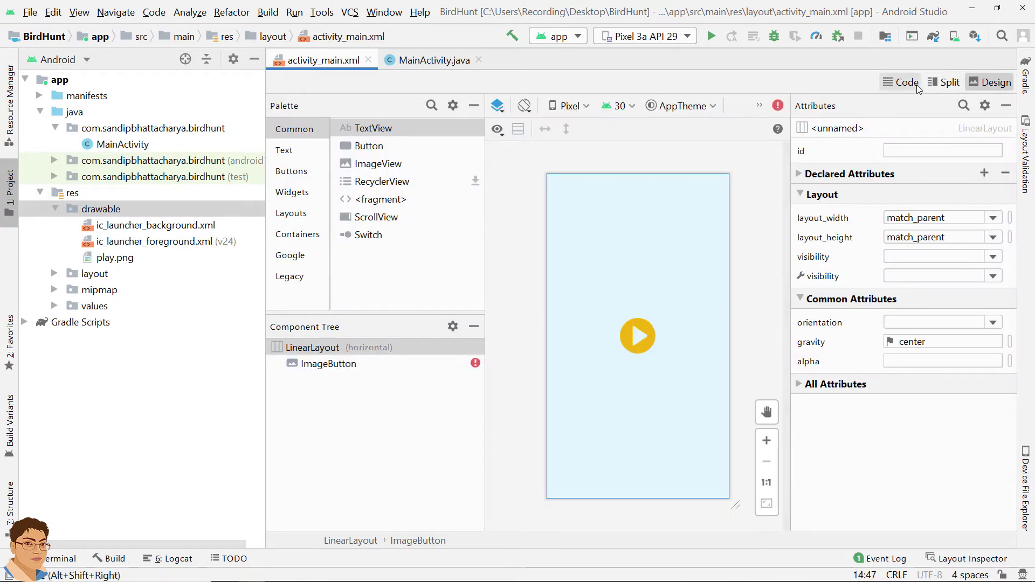
click(916, 84)
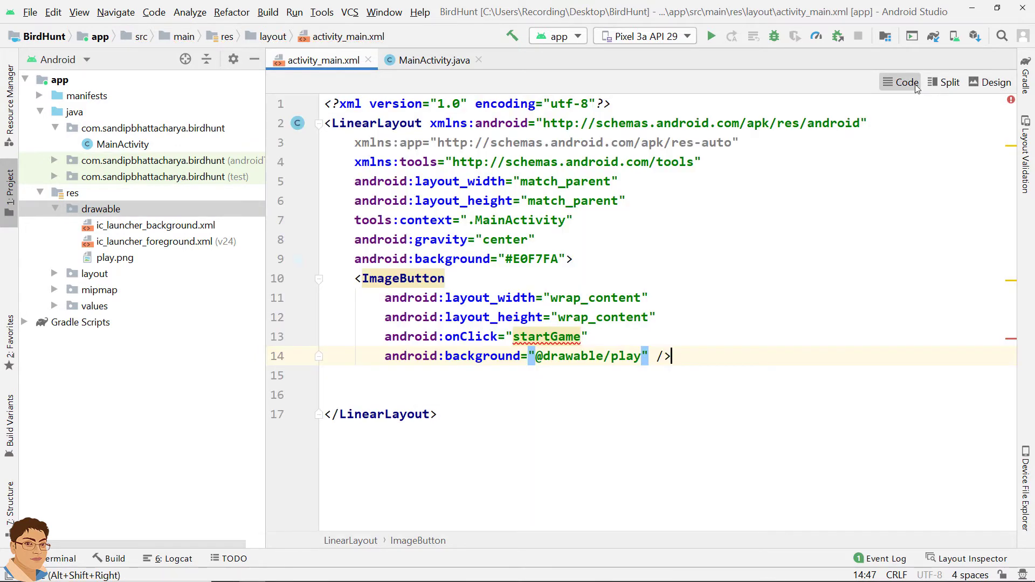
Add blank lines below onCreate in MainActivity.java.
click(437, 61)
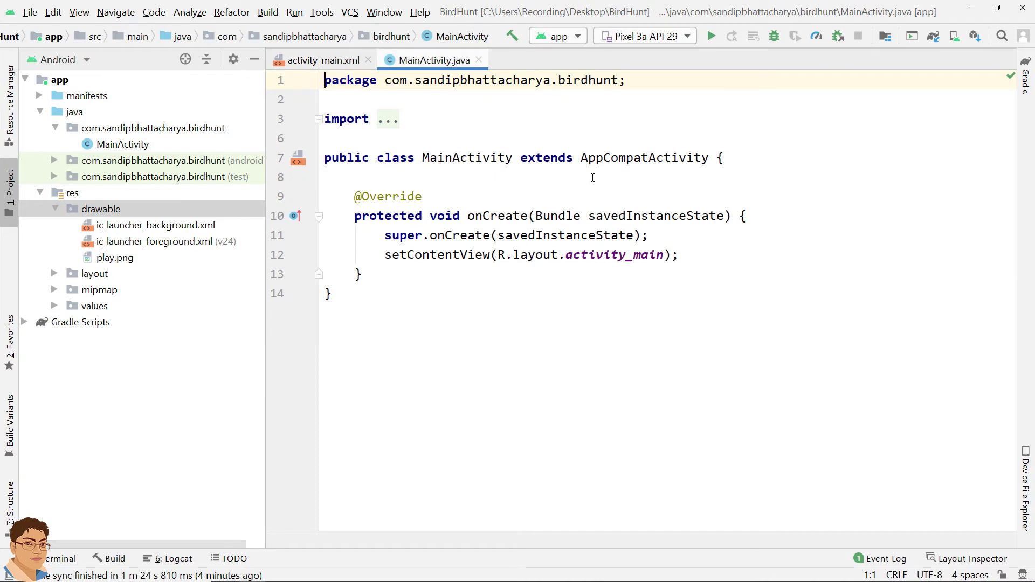
click(387, 269)
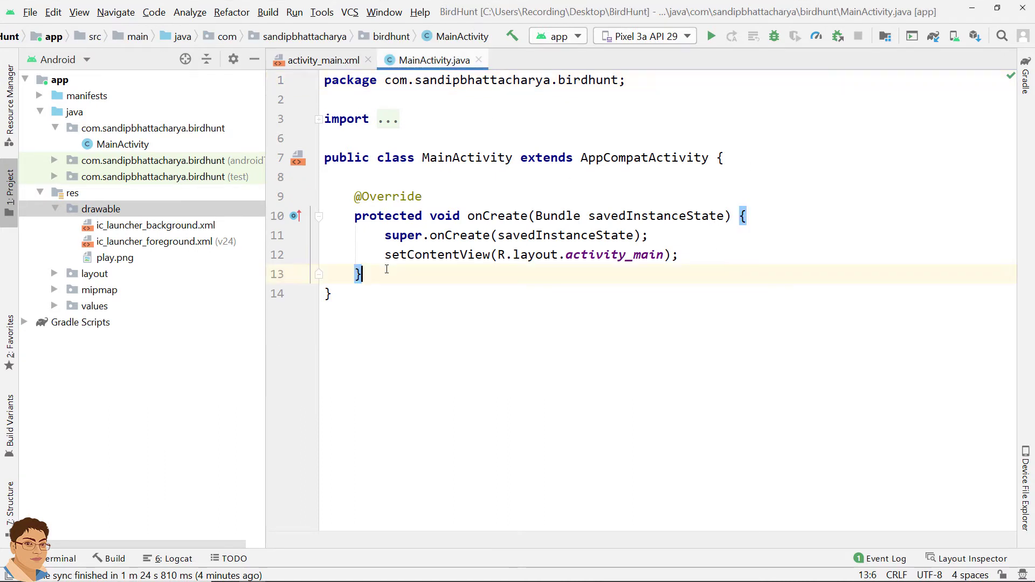
key(Return)
key(Return)
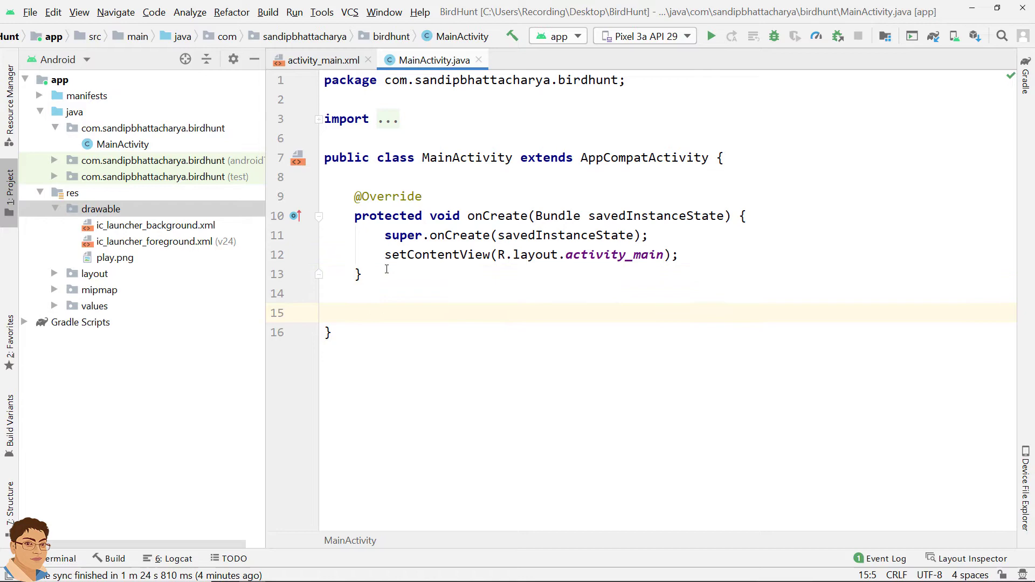
Generate startGame(View) in MainActivity from the layout's onClick quick-fix.
click(323, 60)
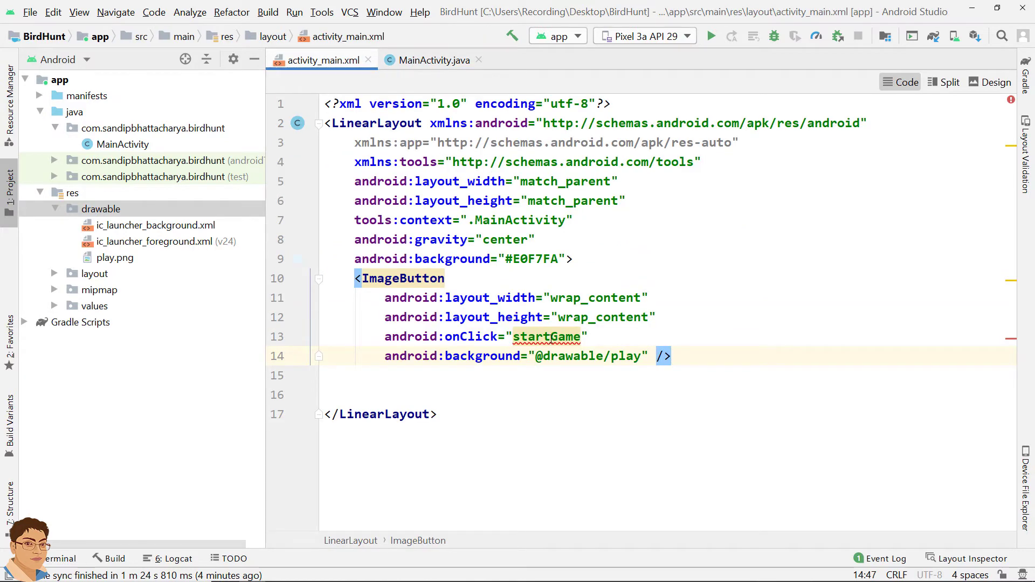
click(552, 337)
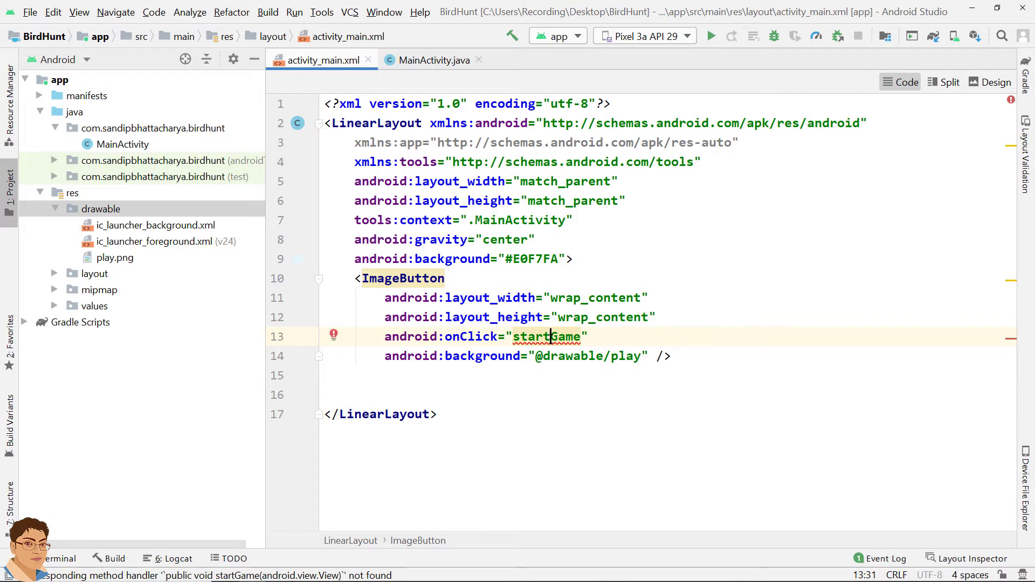
key(alt+Return)
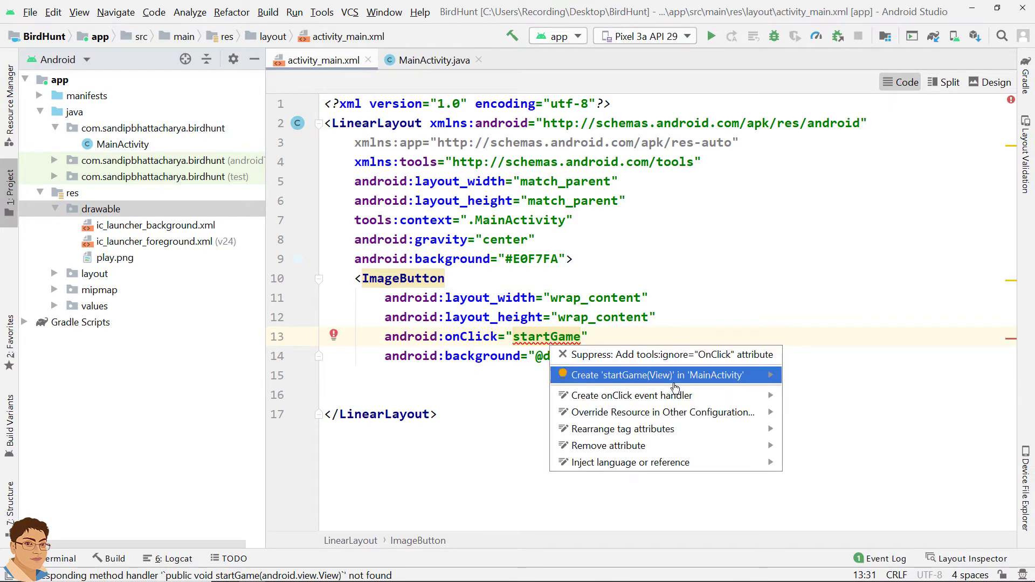
click(725, 381)
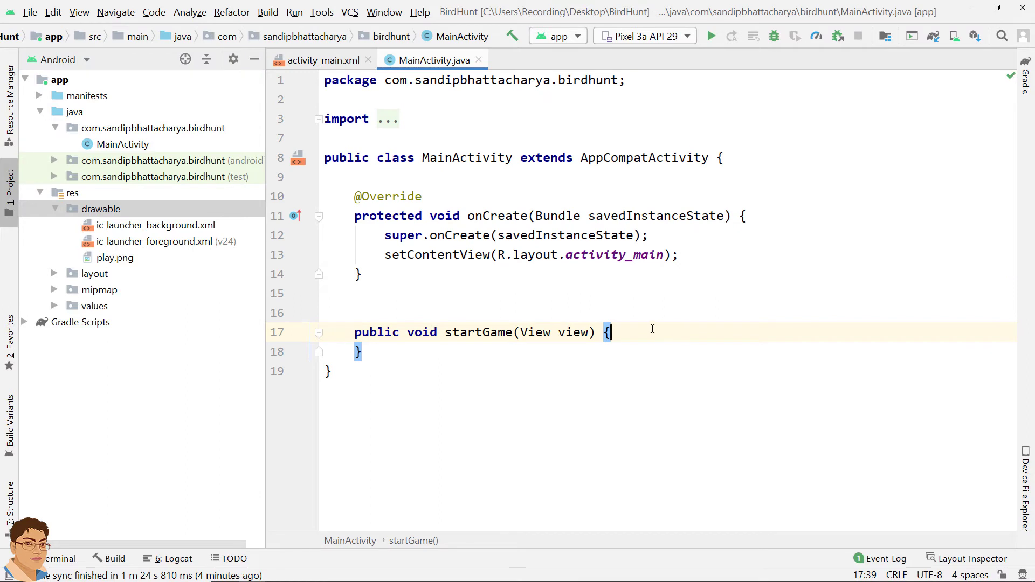
Declare Intent intent = new Intent(this, GameActivity.class) inside startGame.
key(Return)
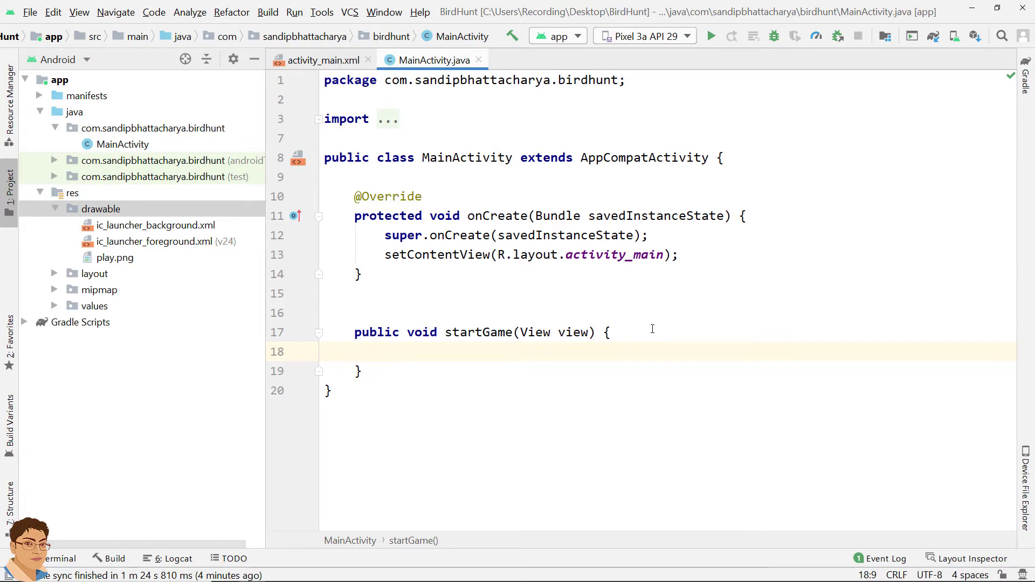
text(Inte)
key(Escape)
text(nt in)
key(Return)
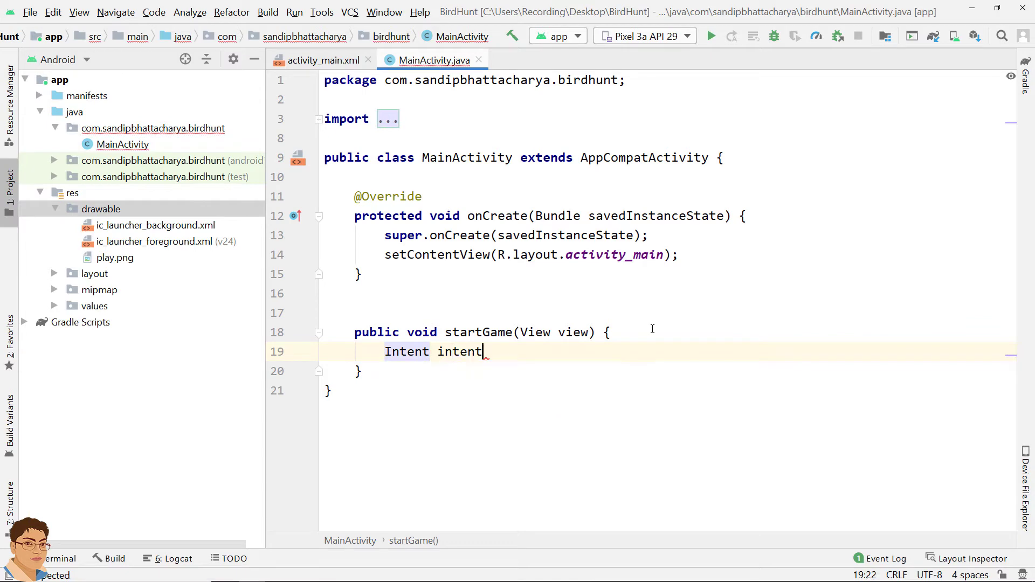
text( = new )
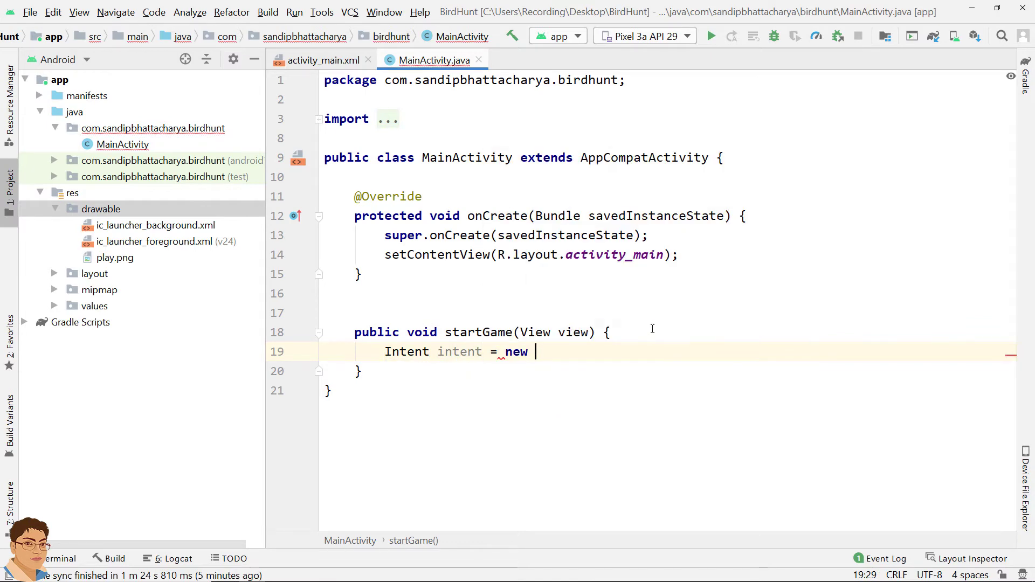
text(Inte)
key(Escape)
text(nt()
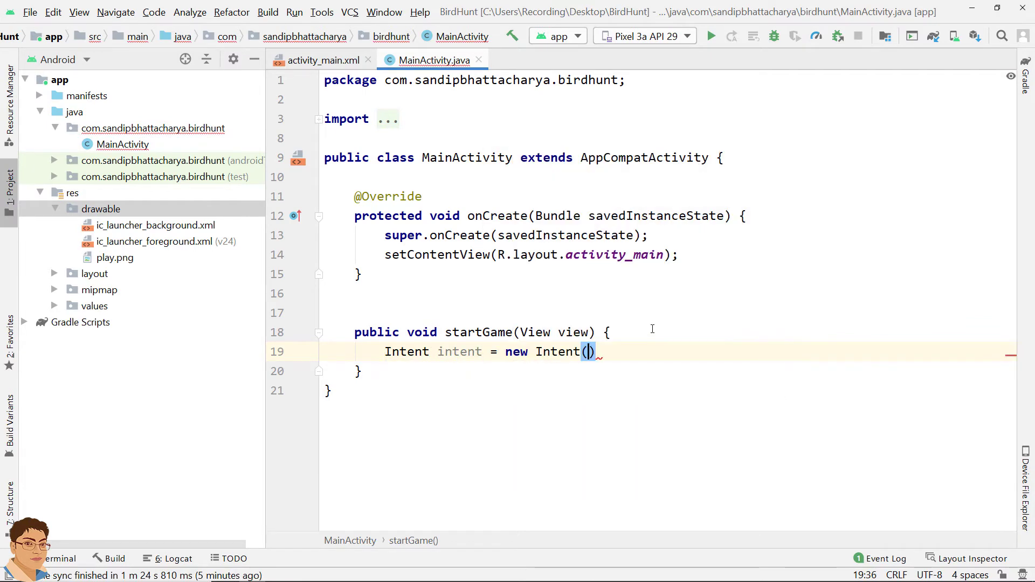
text(this)
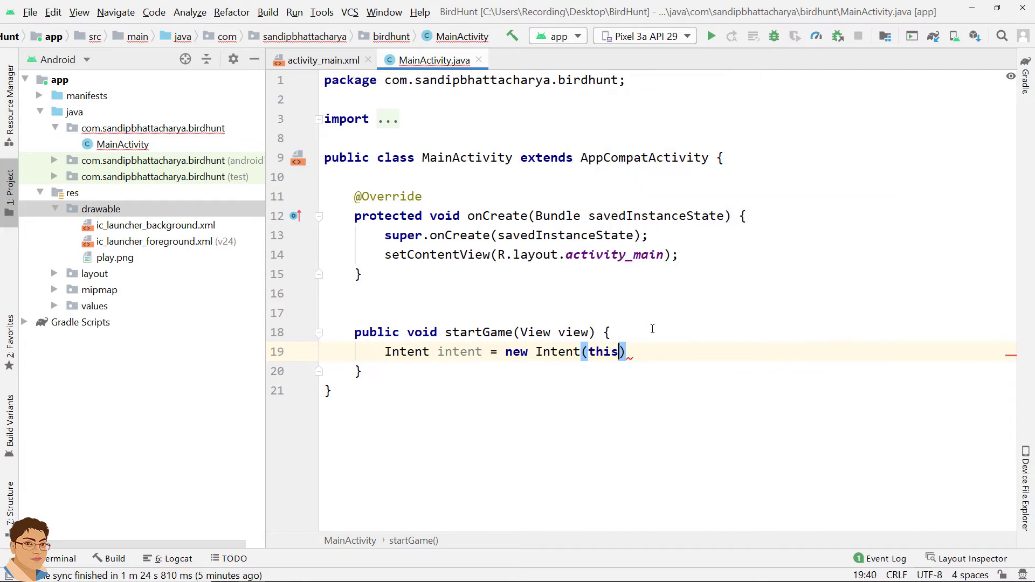
text(, )
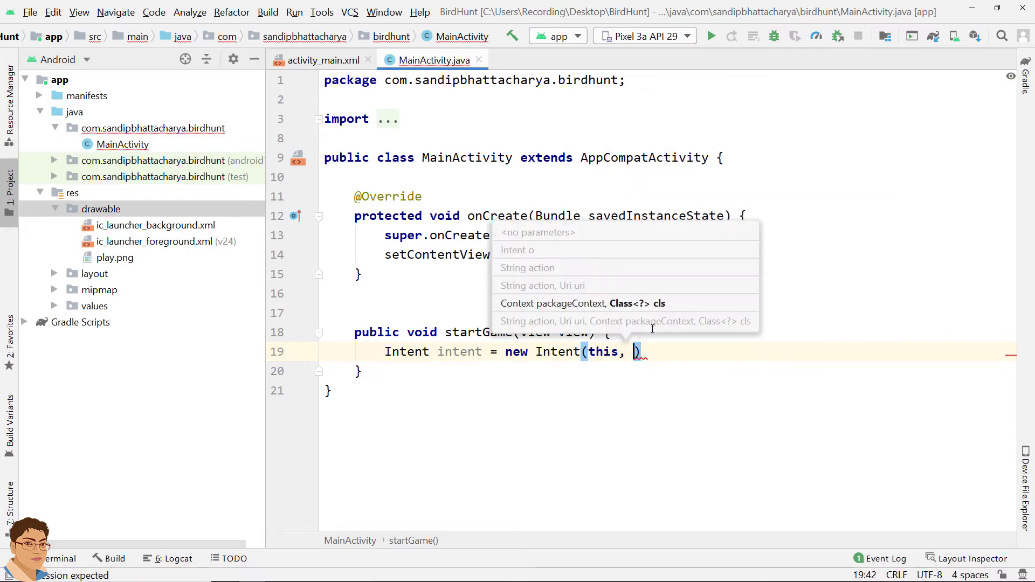
text(GameA)
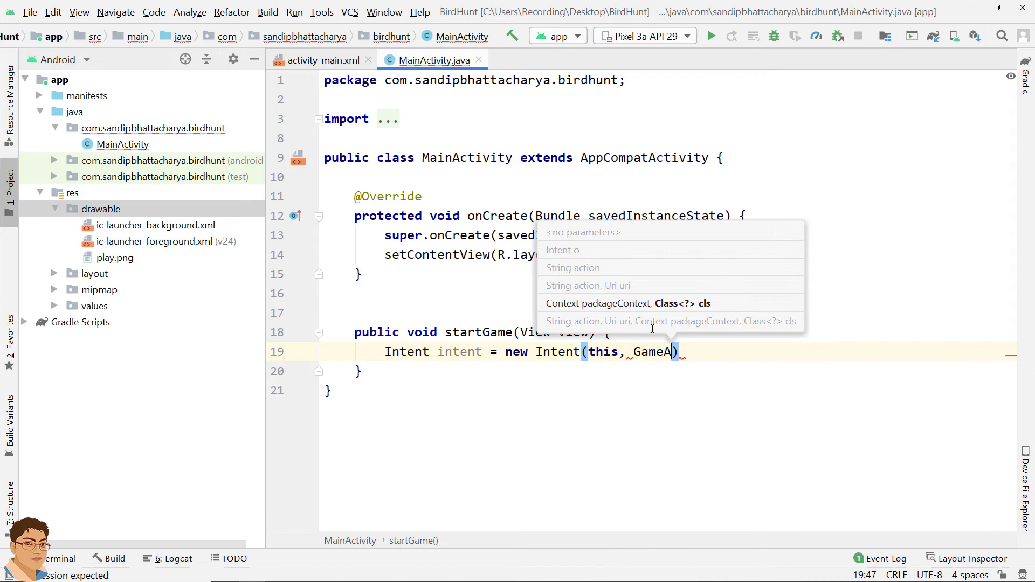
text(ctivity)
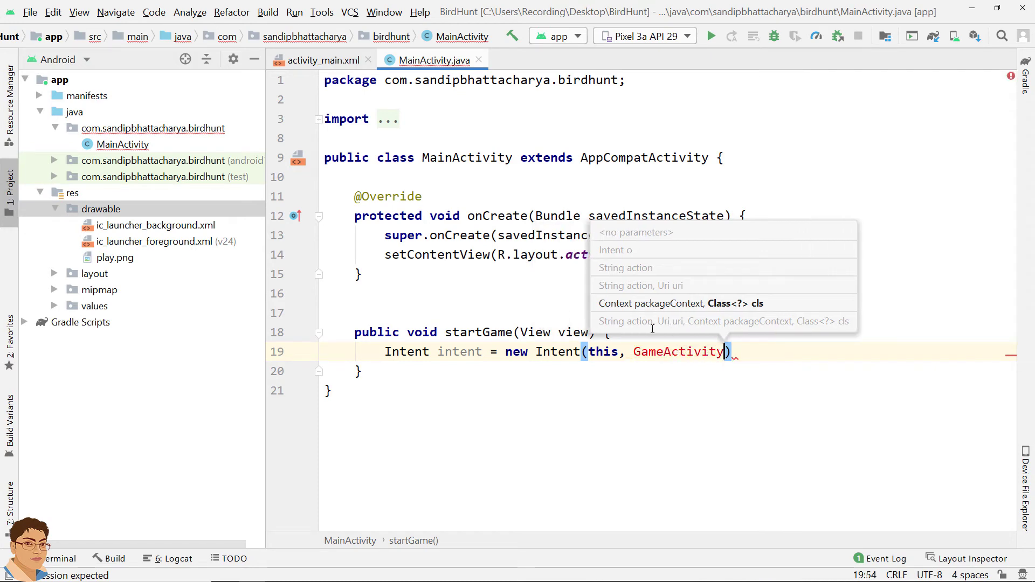
text(.clas)
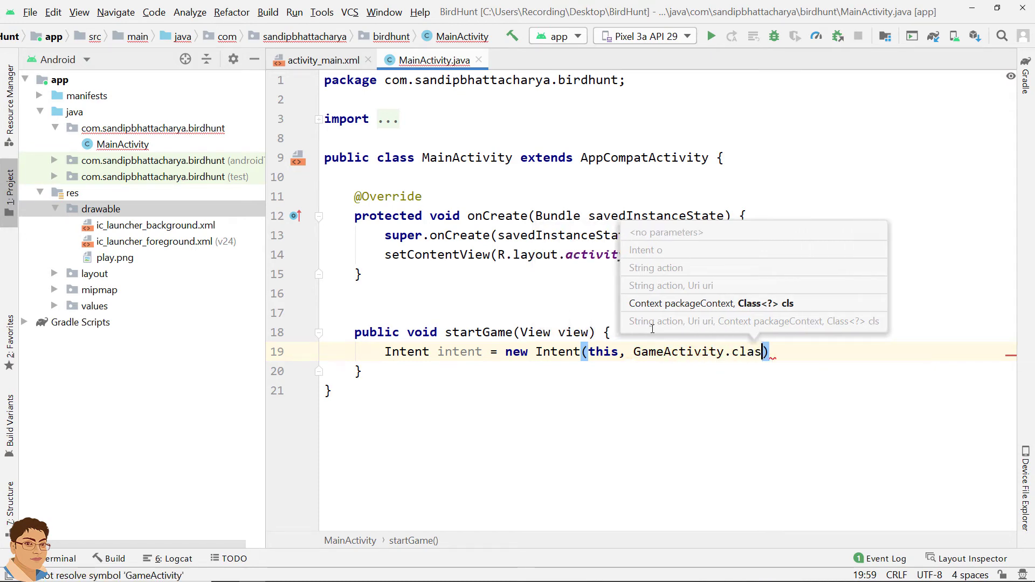
text(s);)
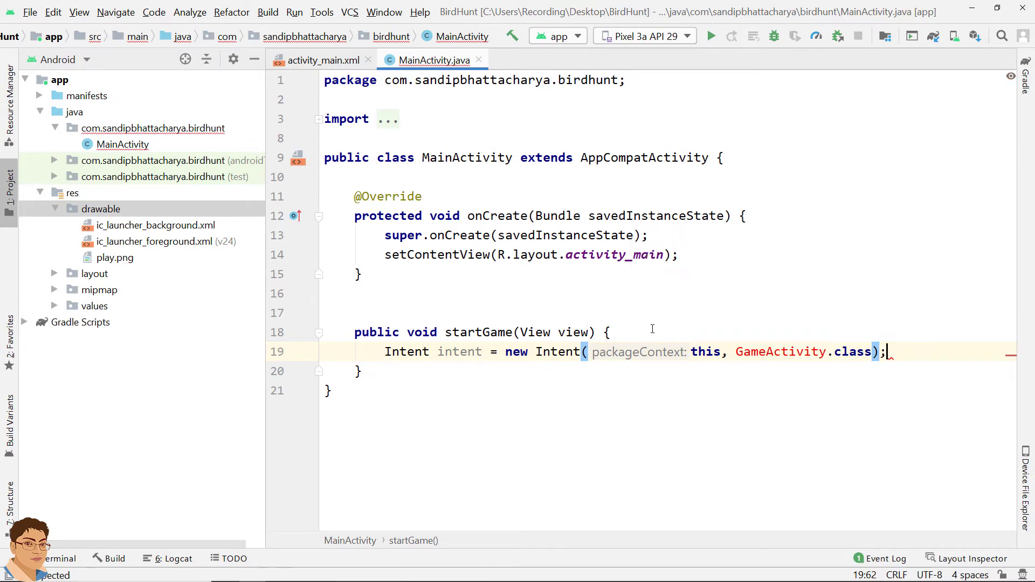
Add startActivity(intent) and finish() after the intent declaration.
key(Return)
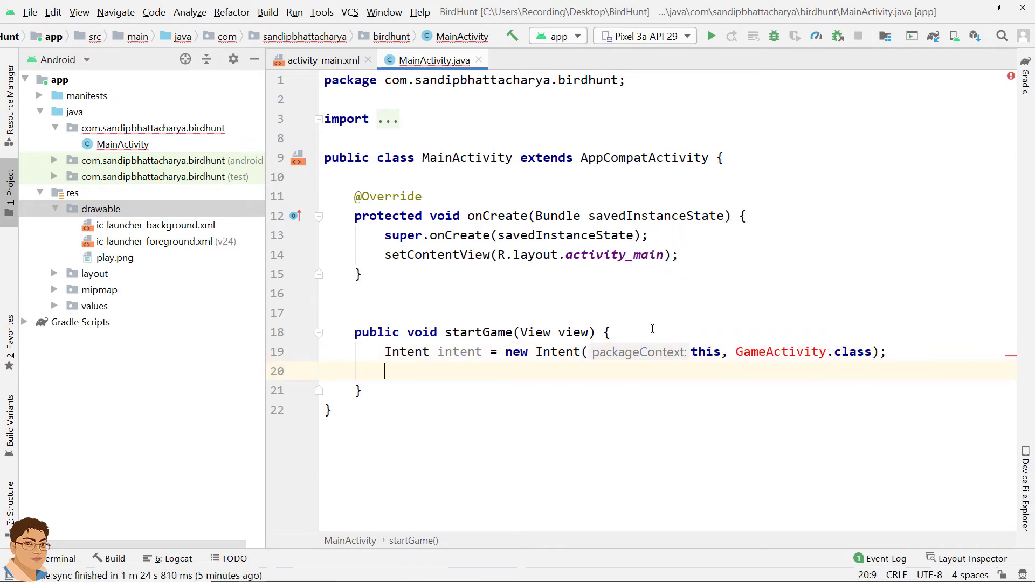
text(startActi)
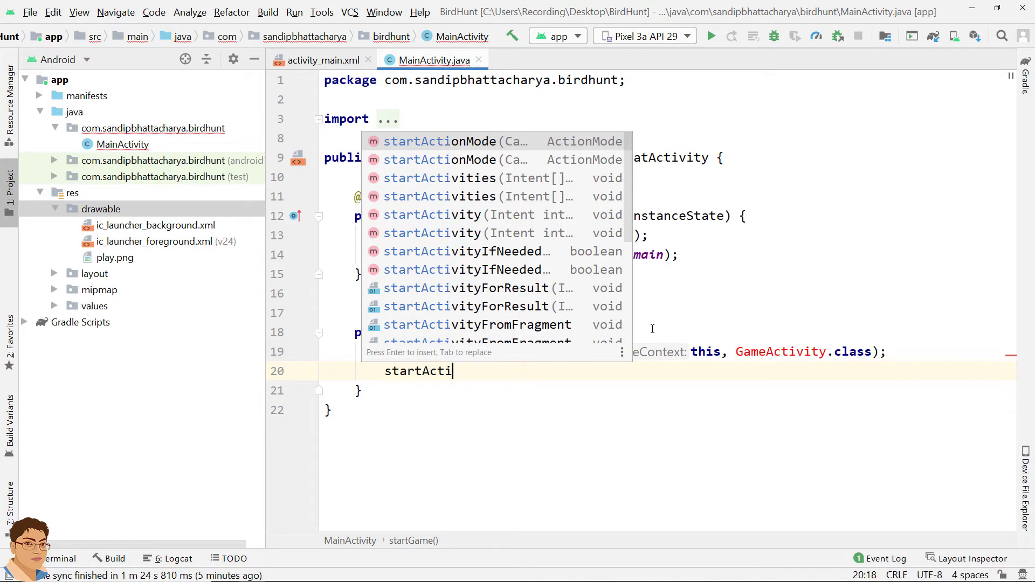
text(vity)
key(Return)
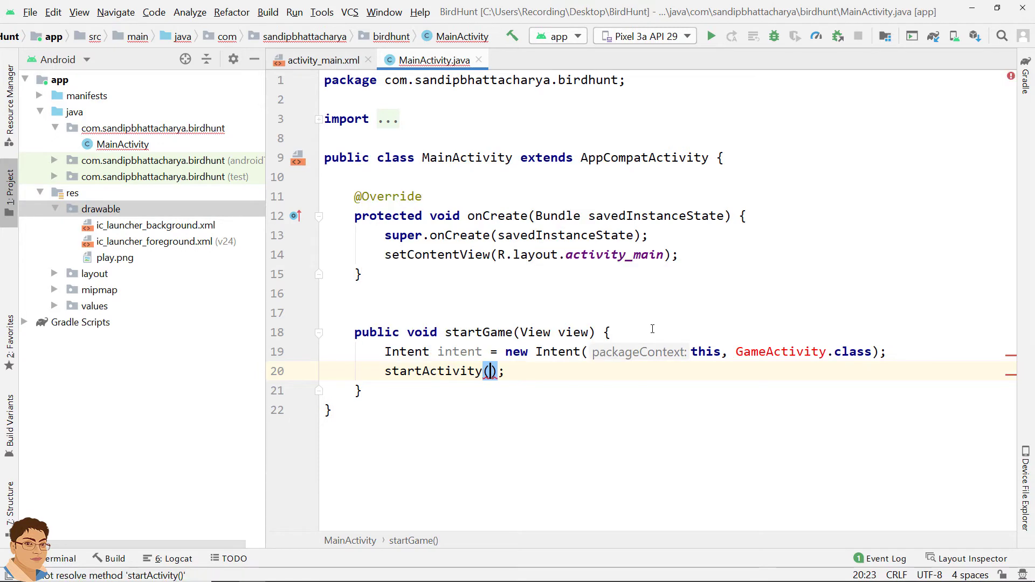
text(in)
key(Escape)
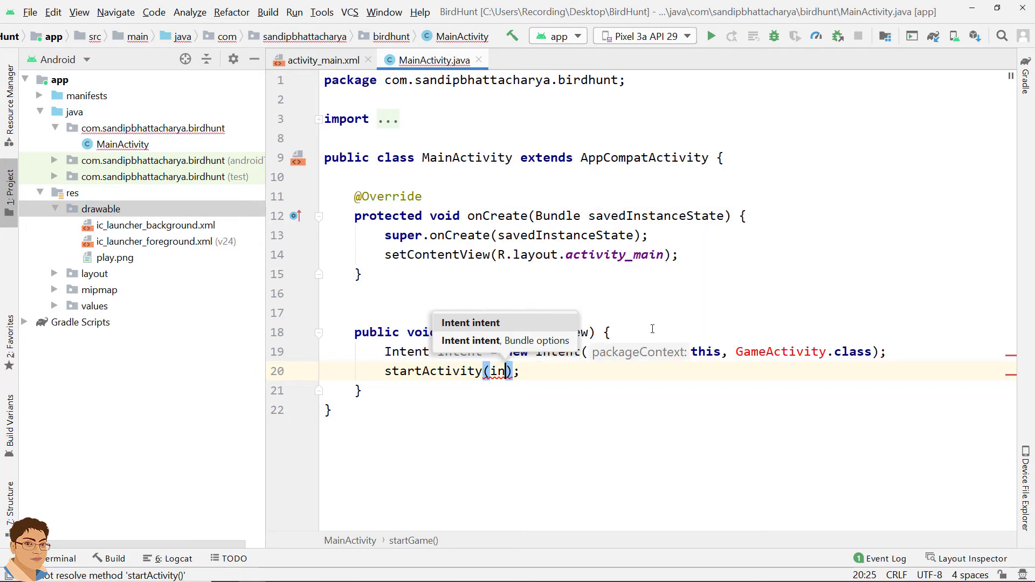
text(tent)
key(End)
key(Return)
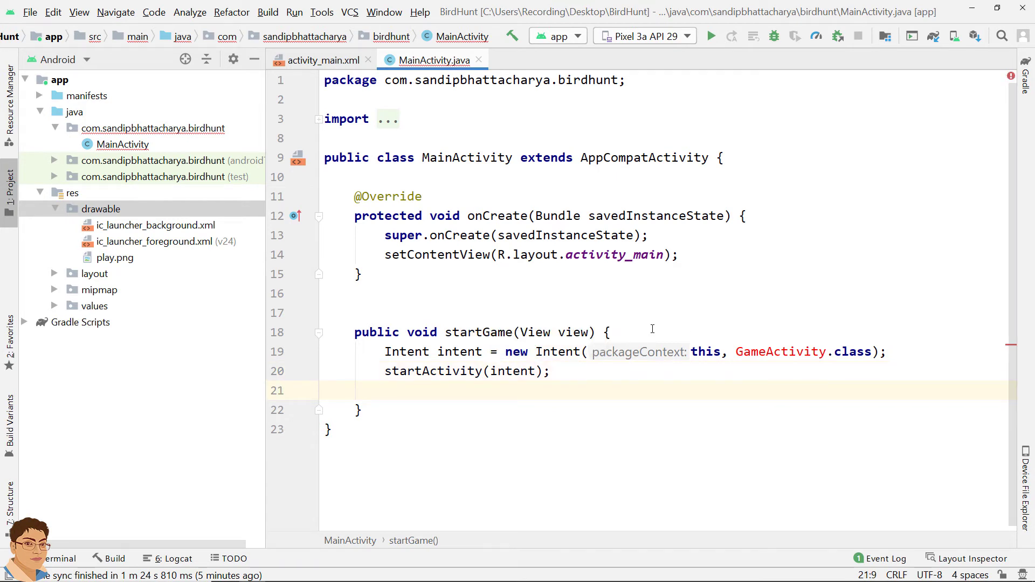
text(finish)
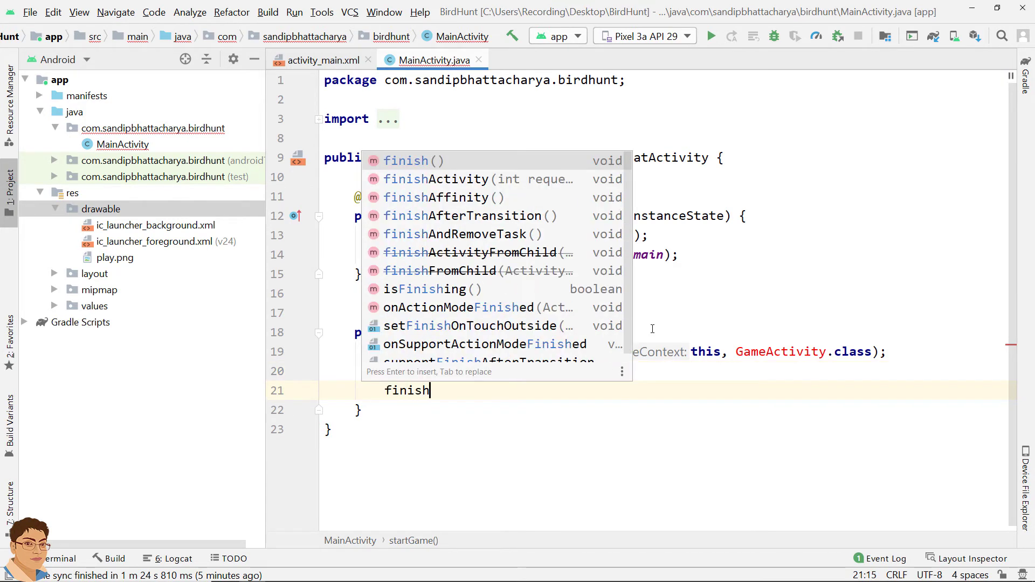
key(Return)
text(;)
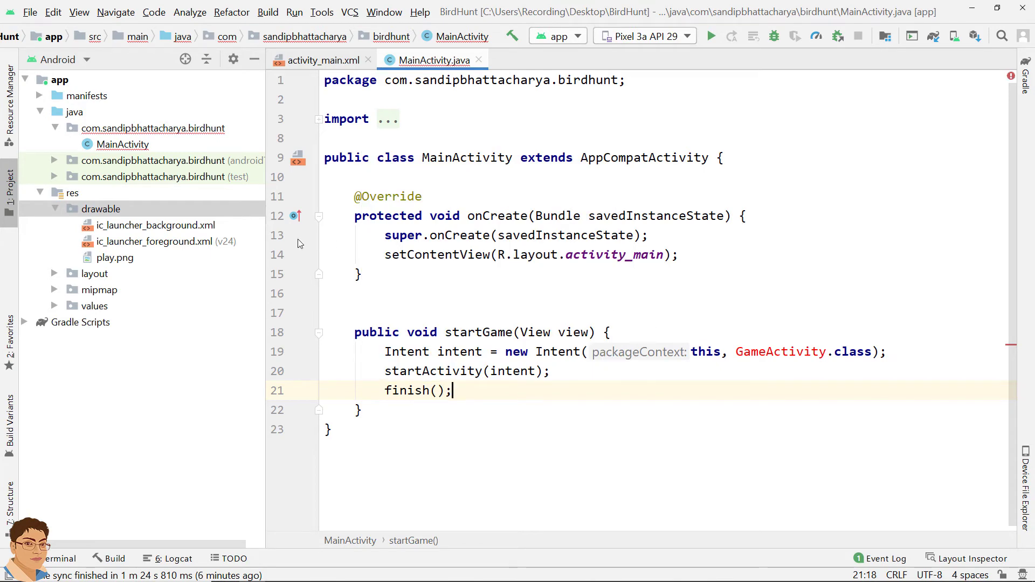
Open res/values/styles.xml and place the cursor after the AppTheme </style> line.
double_click(93, 308)
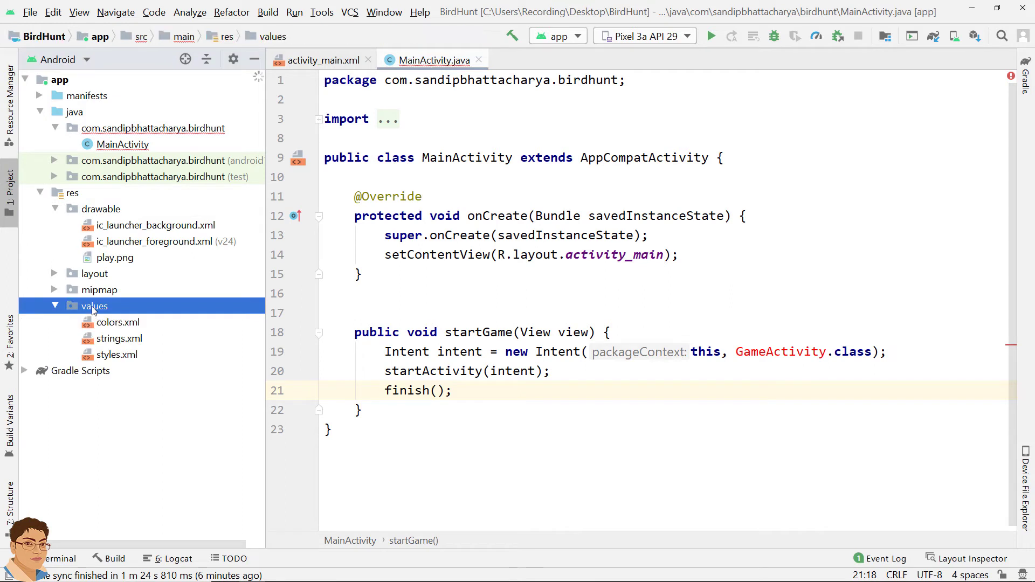
double_click(123, 355)
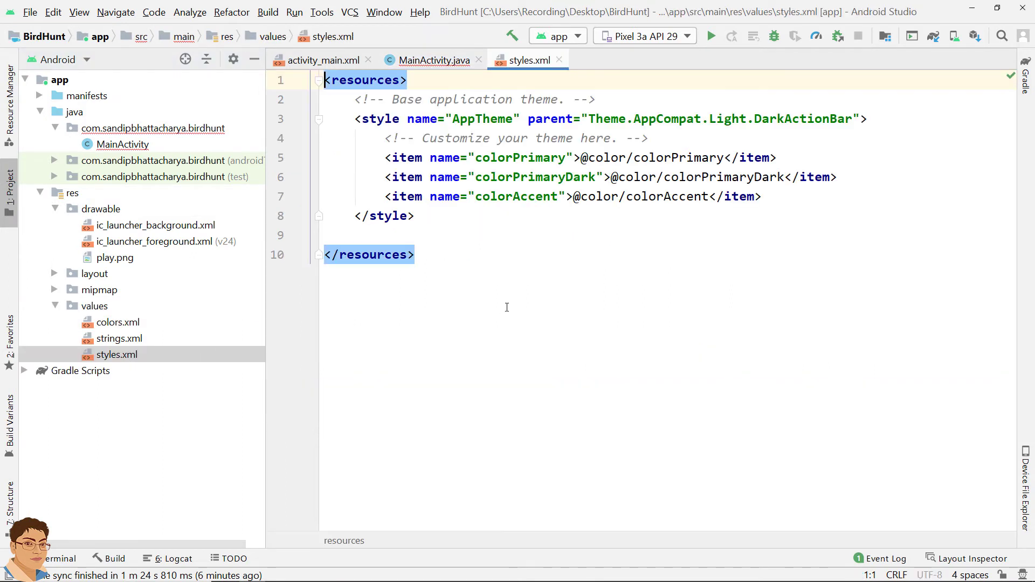
click(432, 216)
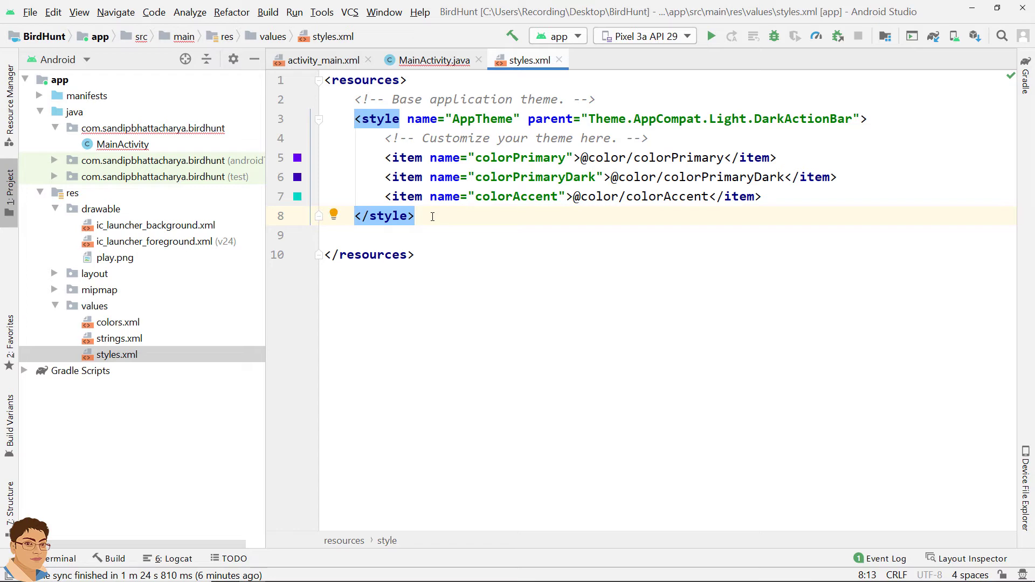
key(Return)
text(<st)
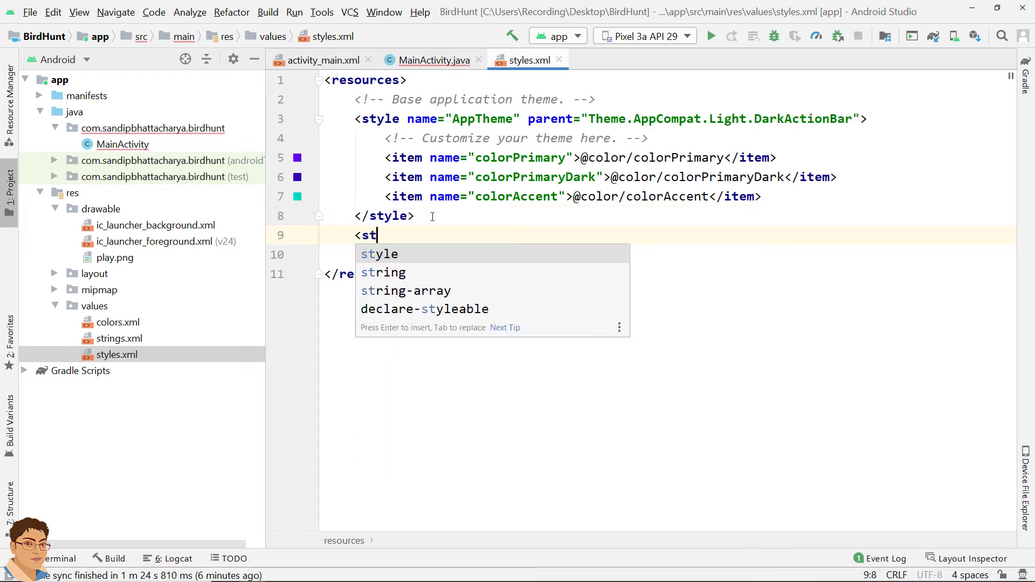
text(y)
key(Return)
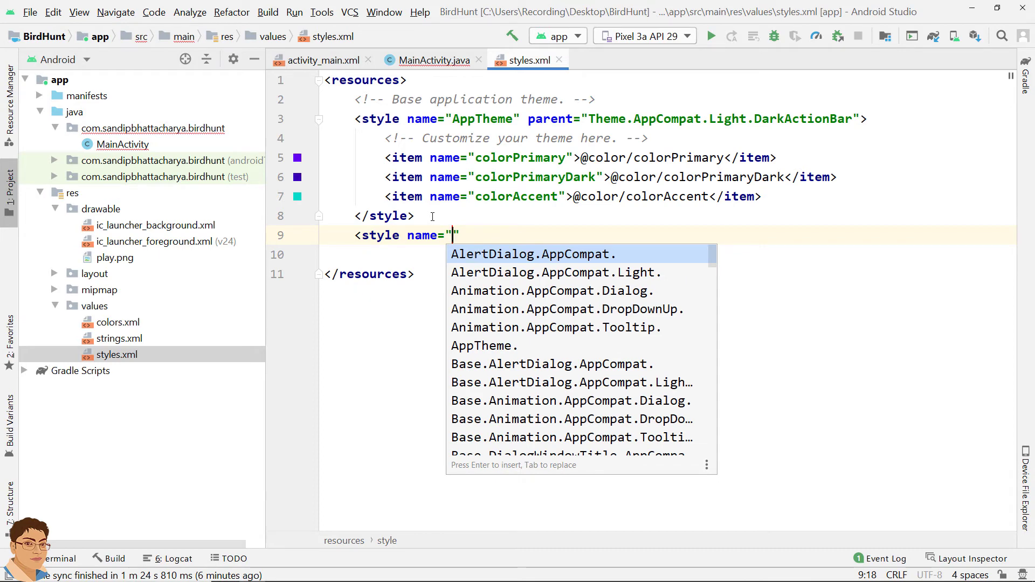
text(Theme)
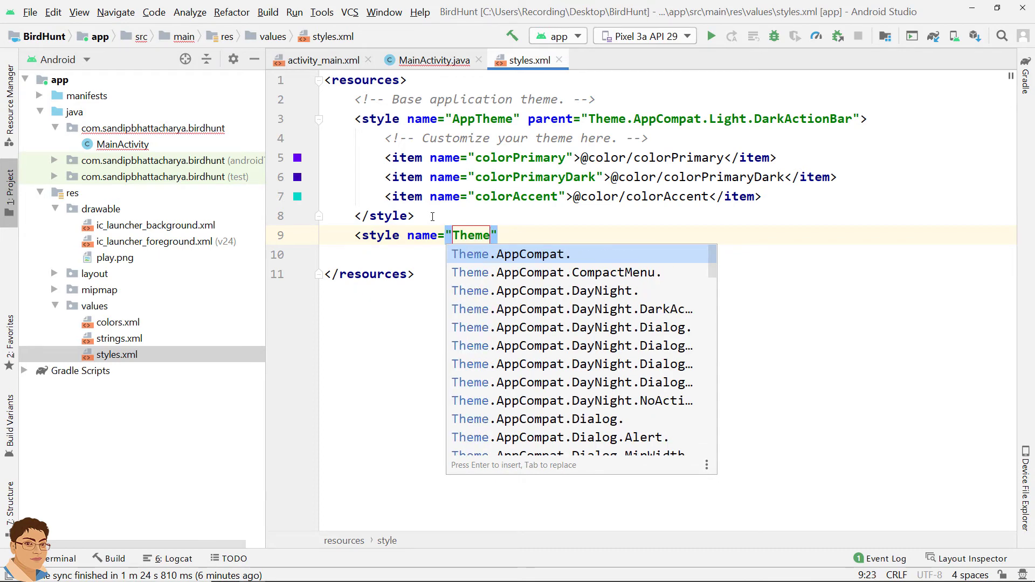
text(.AppCo)
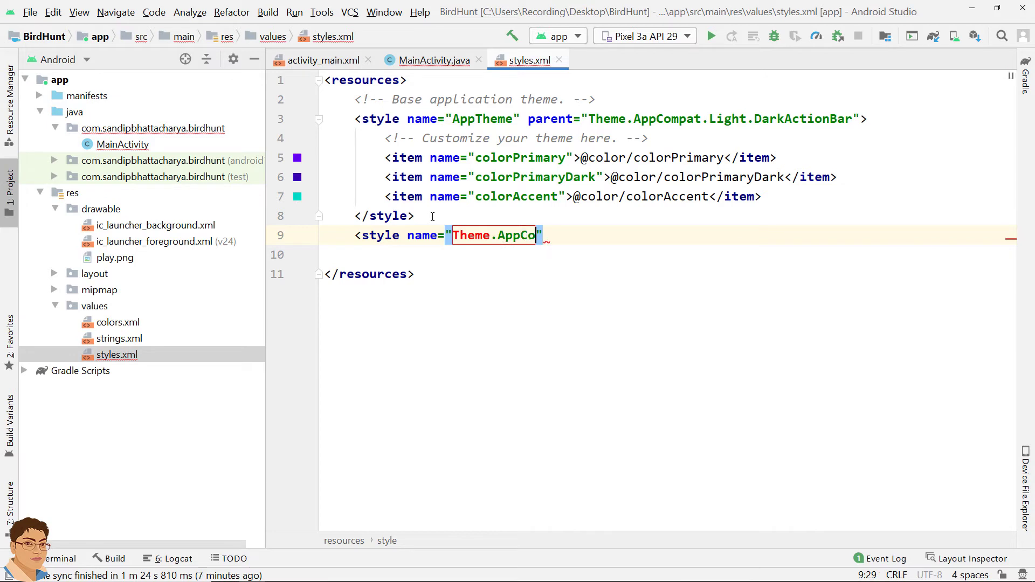
text(mpat)
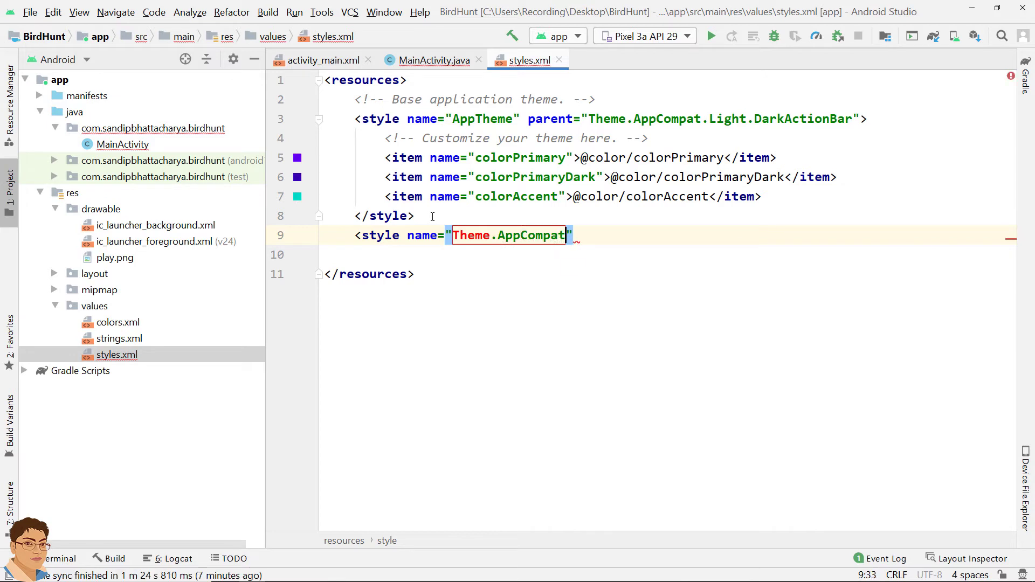
text(.Li)
text(ght)
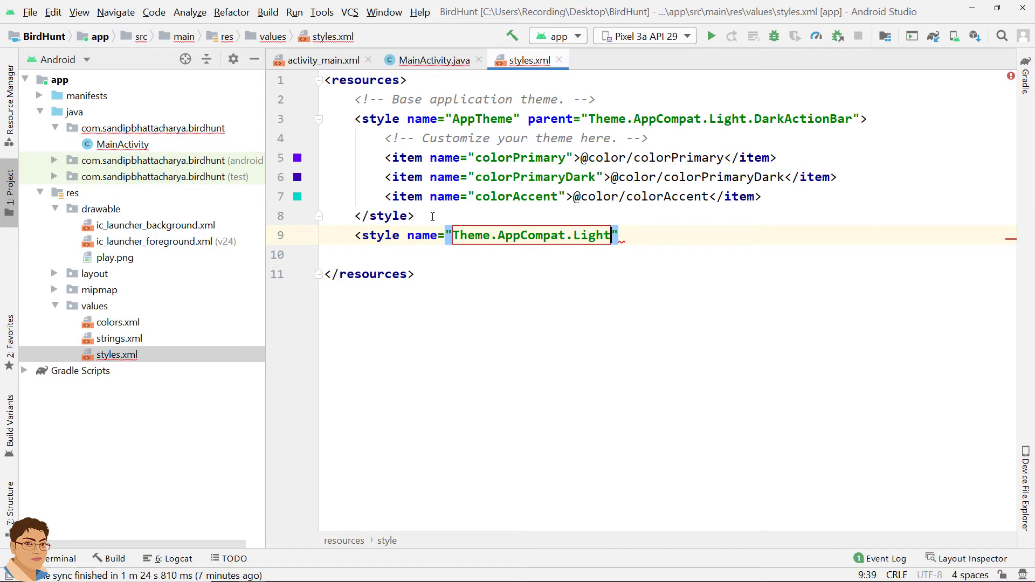
text(.N)
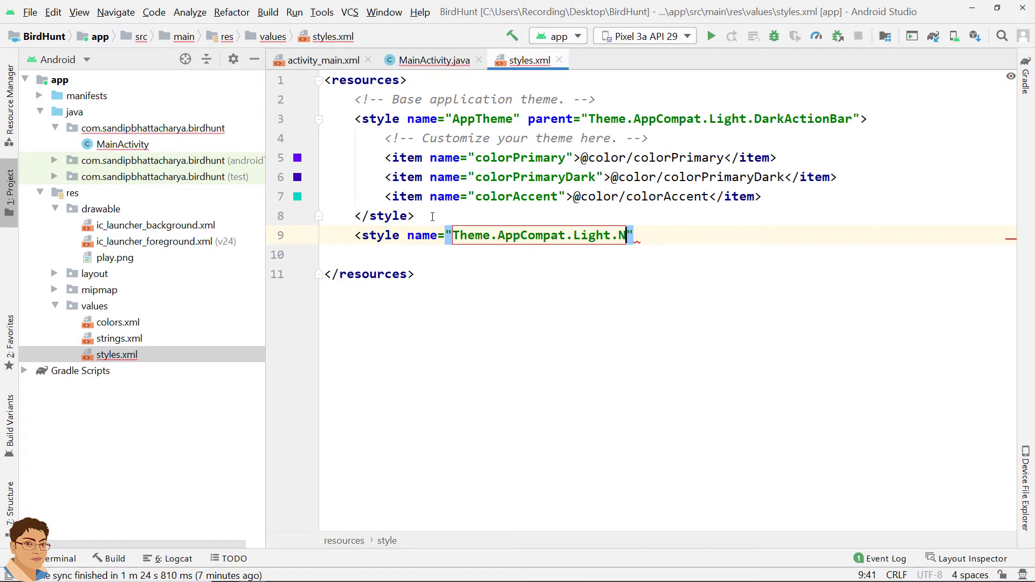
text(oAction)
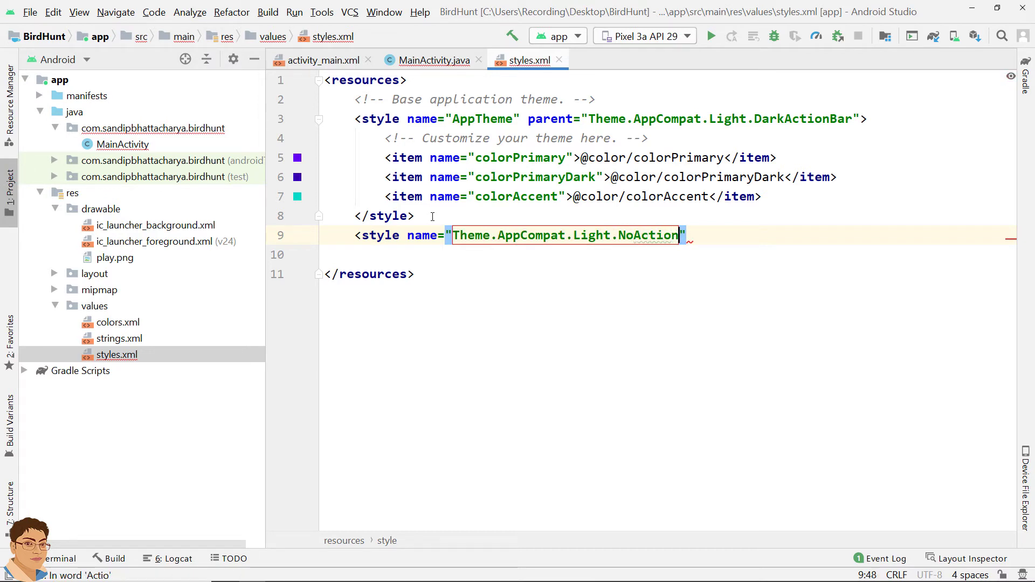
text(Bar)
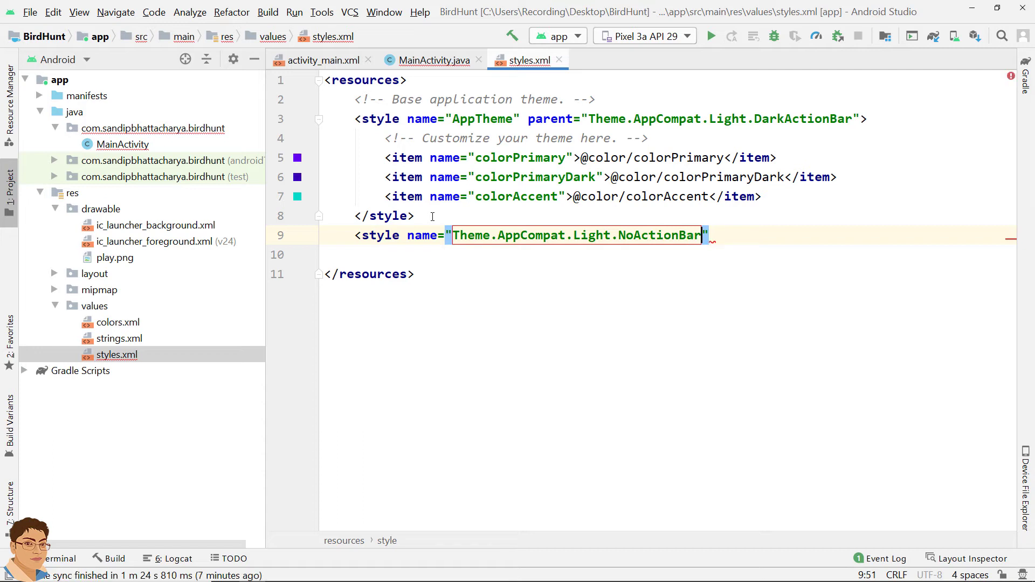
text(.)
text(FullS)
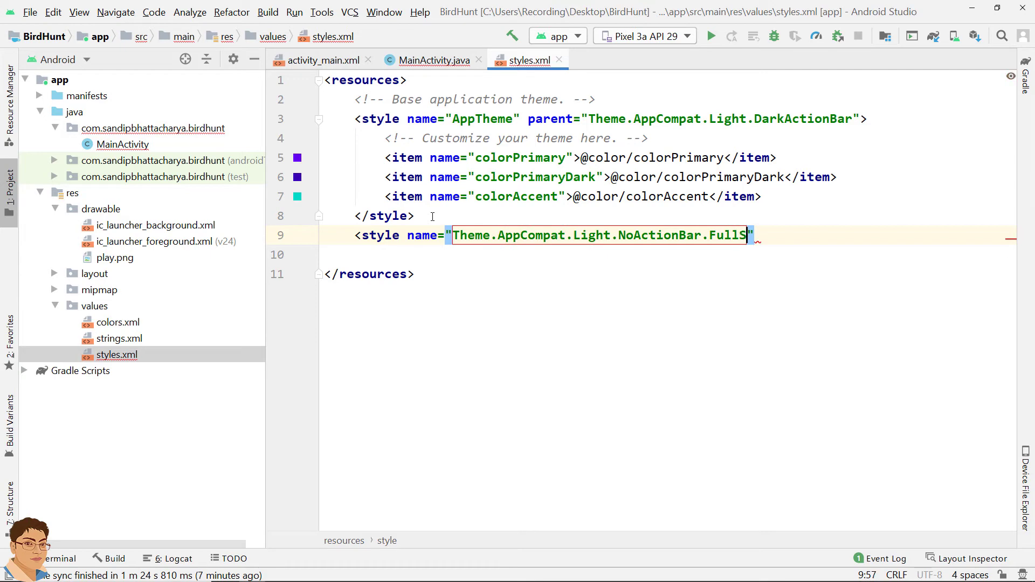
text(creen)
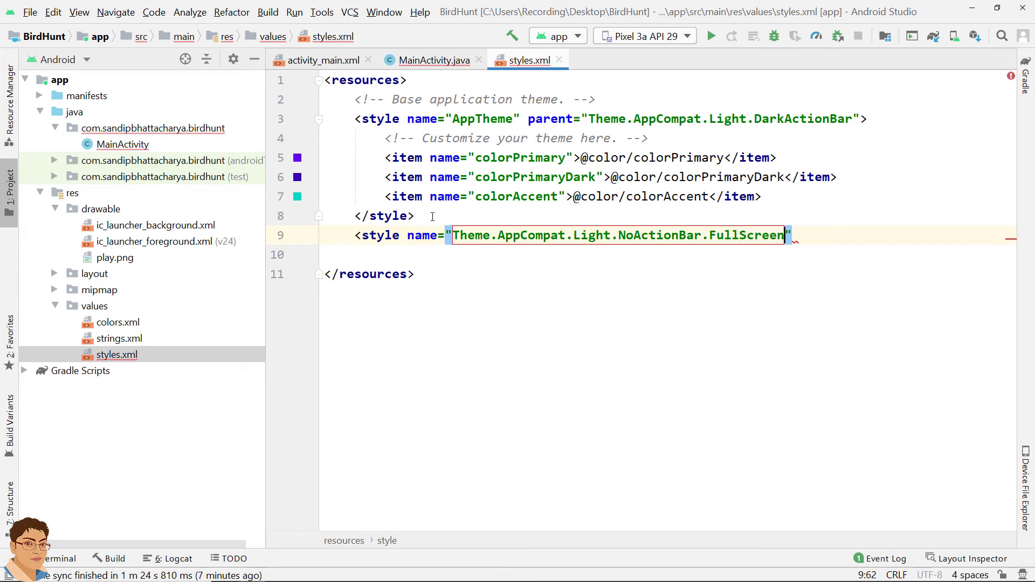
text(" pa)
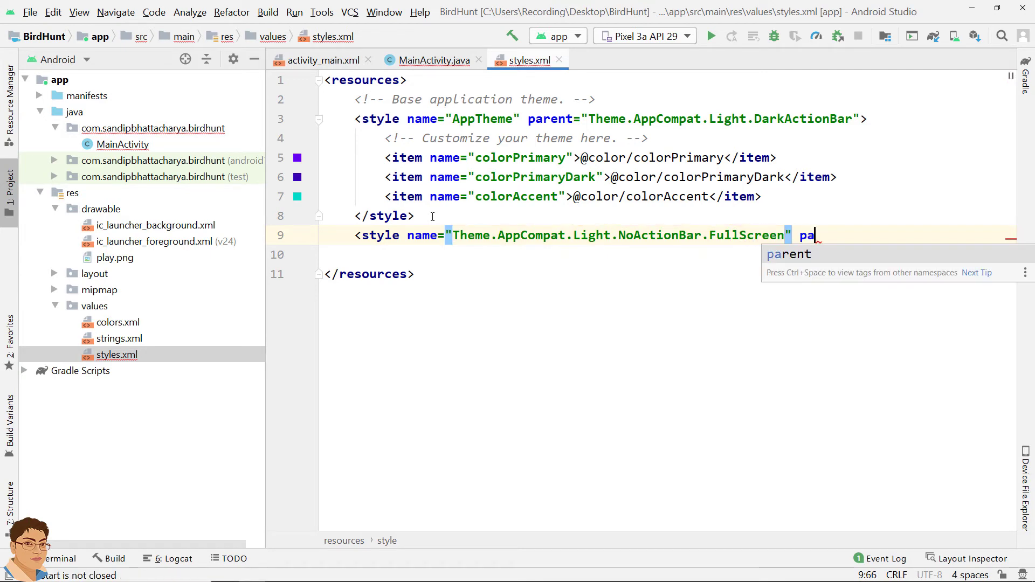
text(rent=")
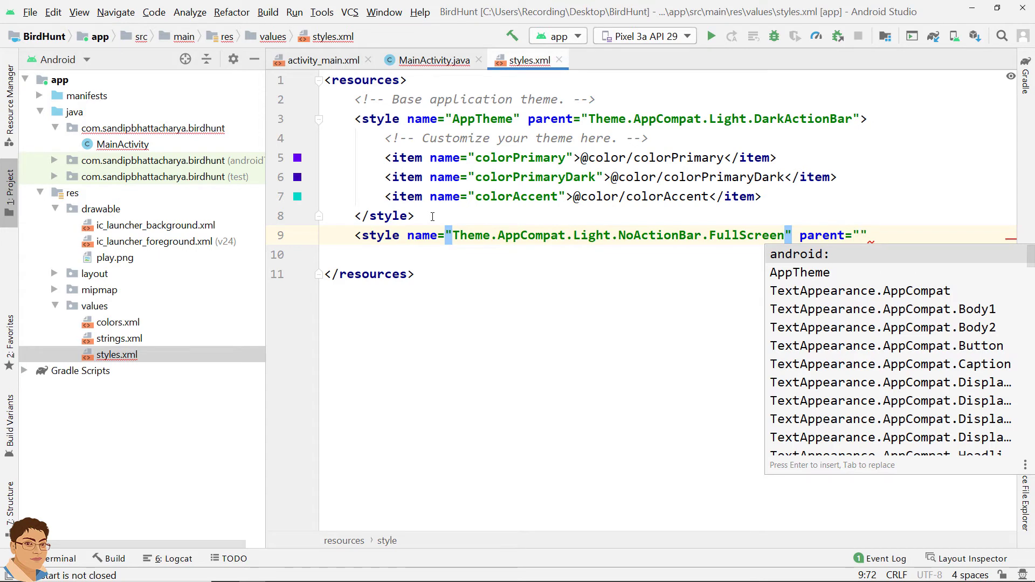
text(@)
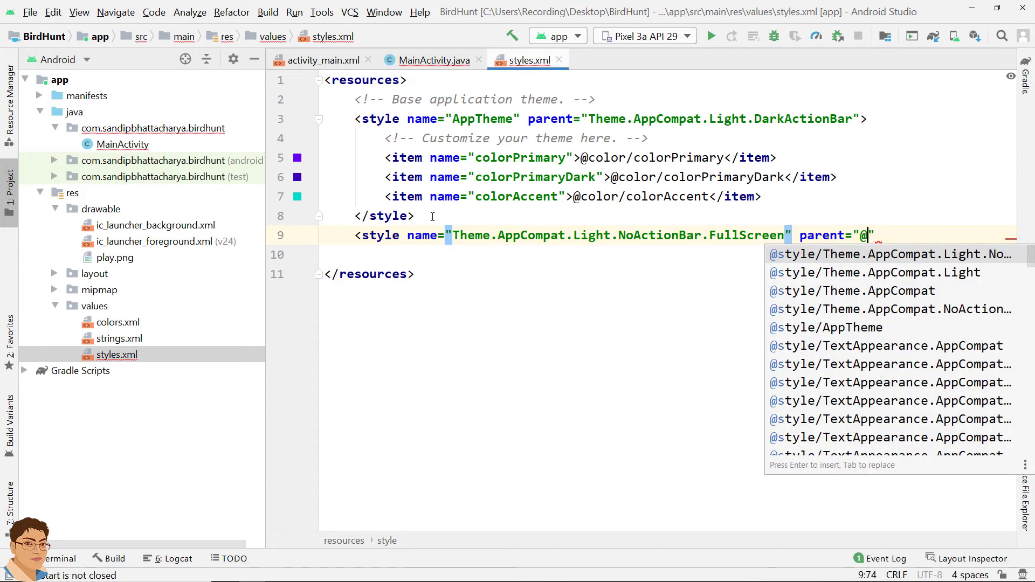
text(style)
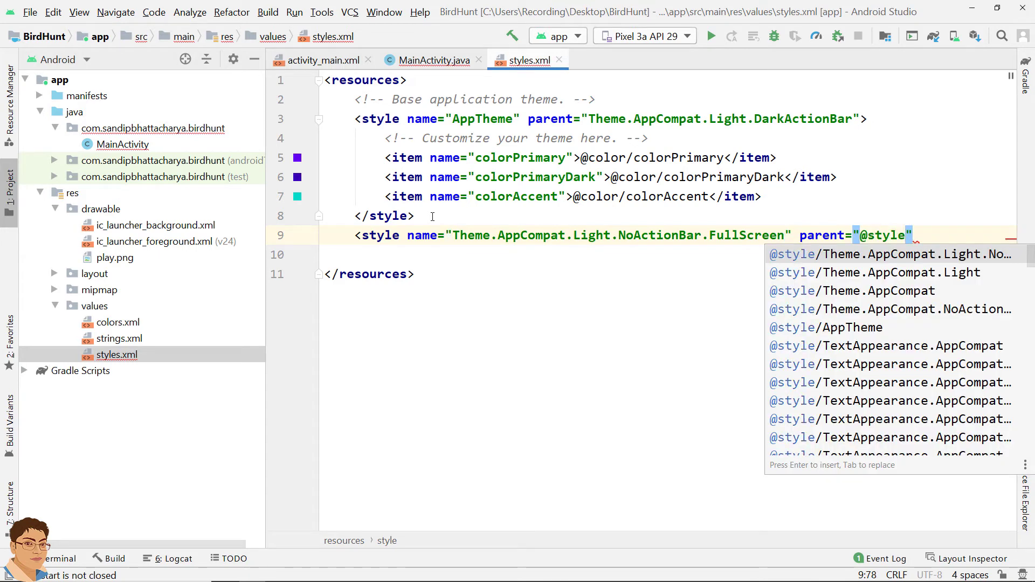
text(/)
text(Theme)
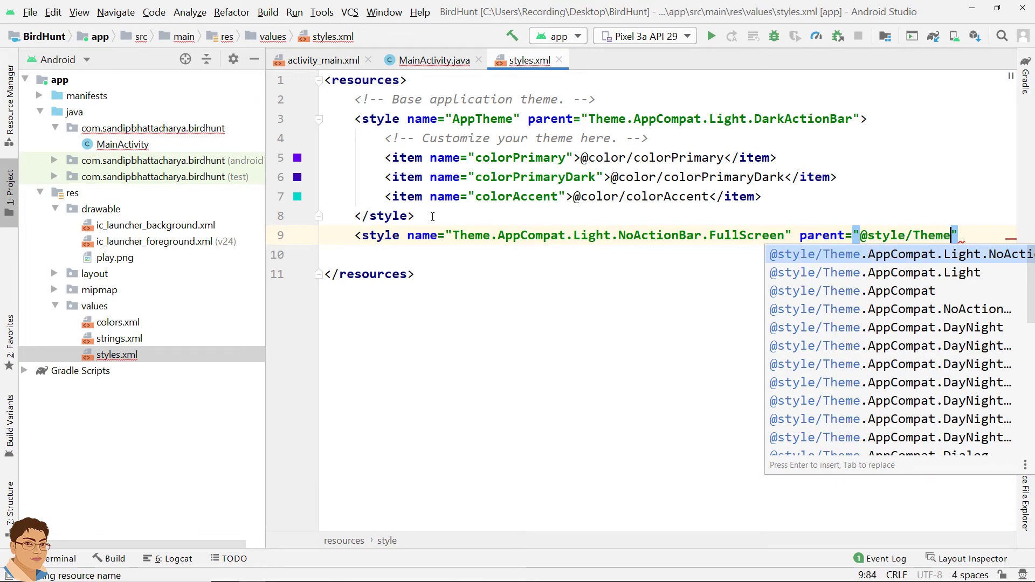
text(.)
text(AppC)
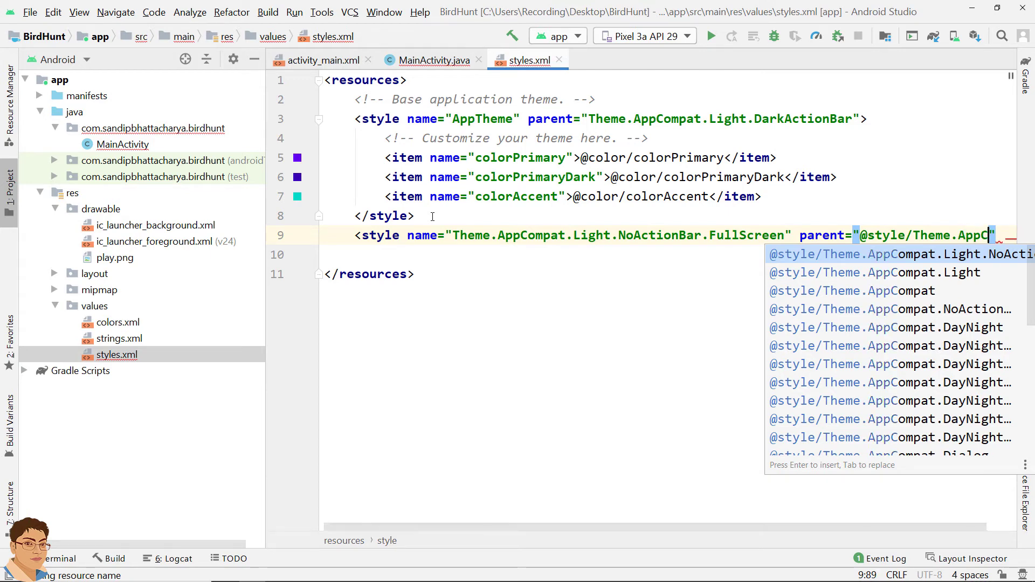
text(ompat.)
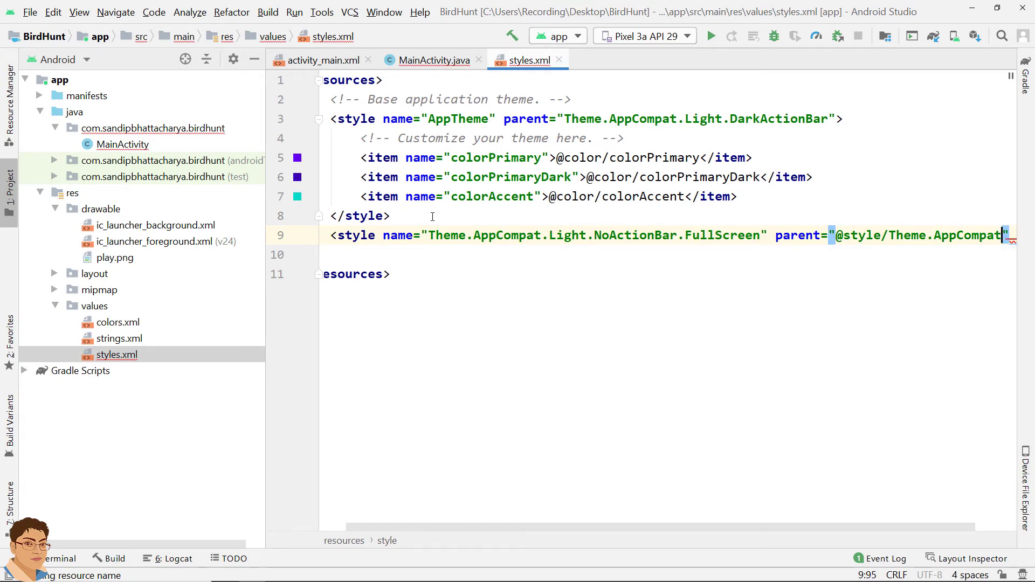
text(Lig)
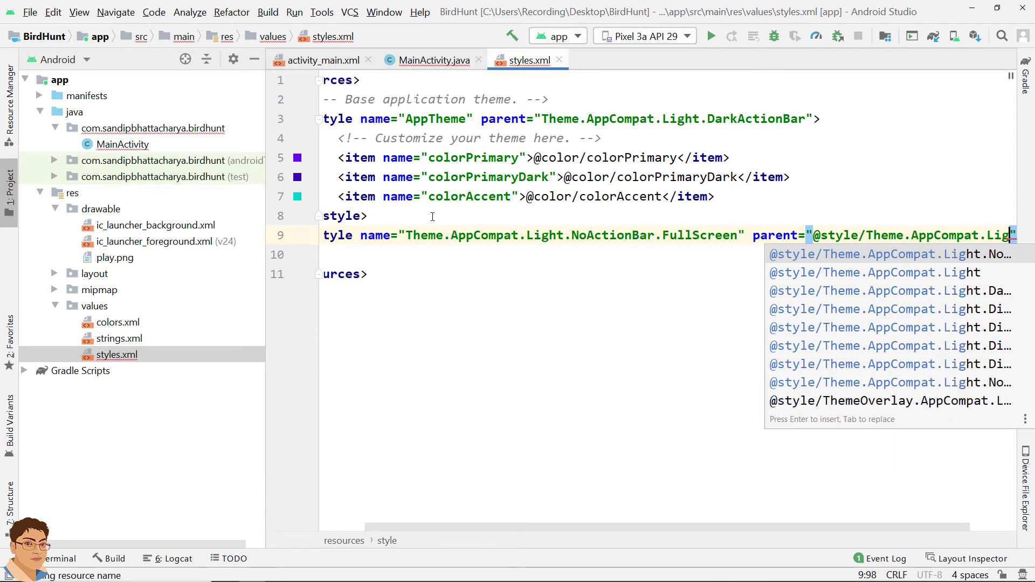
text(ht.)
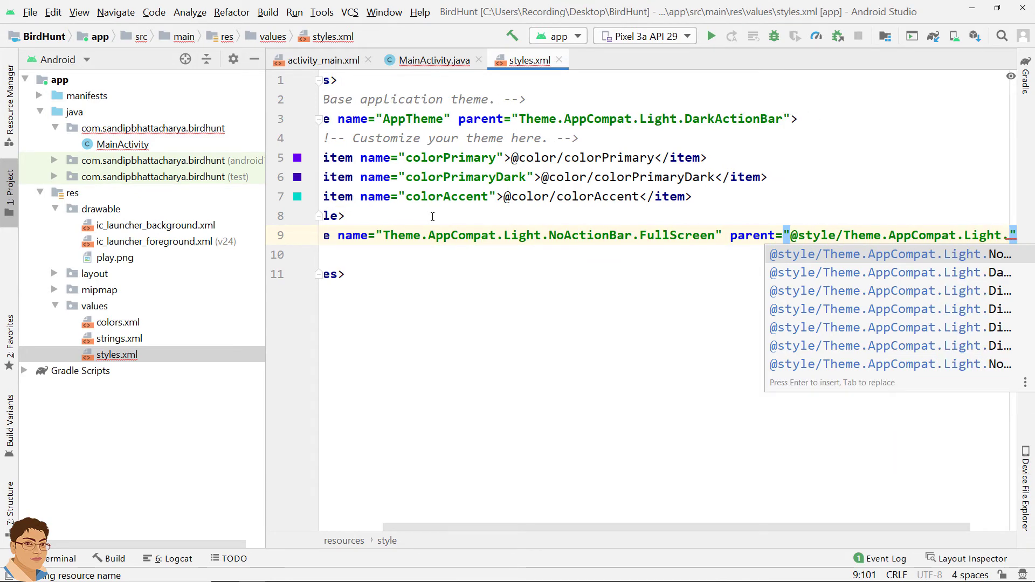
text(No)
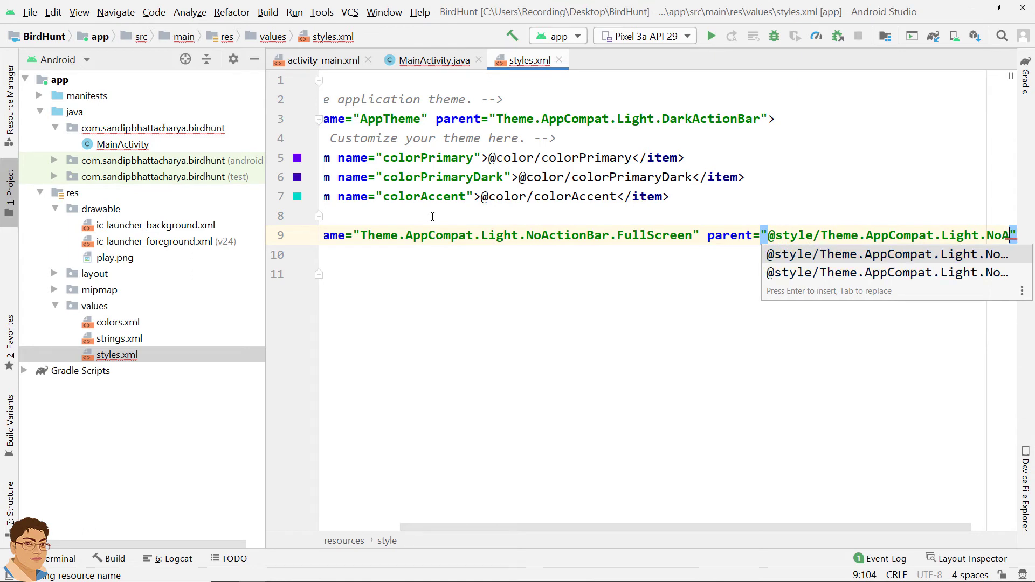
text(A)
key(Return)
key(Right)
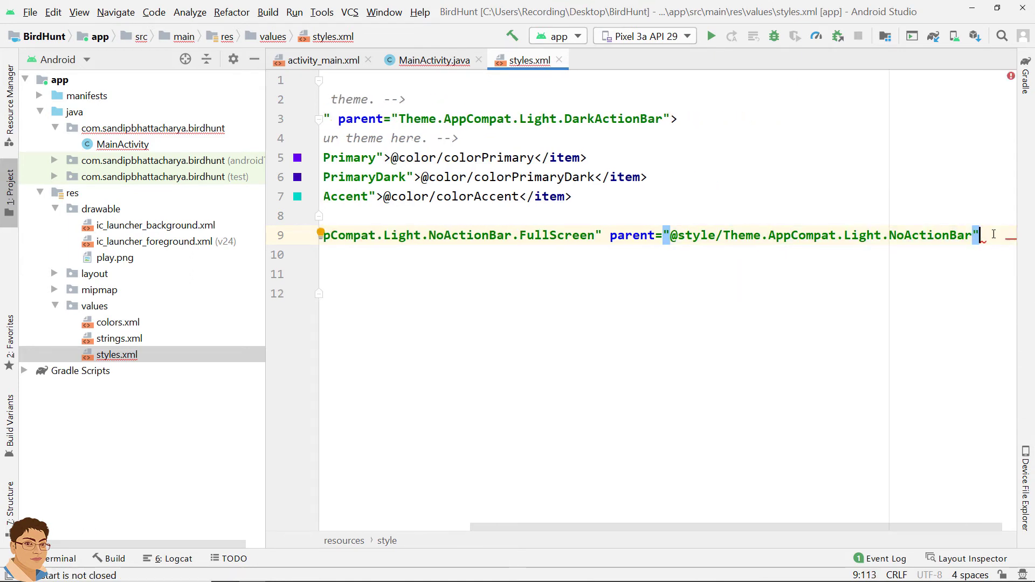
text(></st)
Add <item name="android:windowNoTitle">true</item> and start a line for the next item.
key(Return)
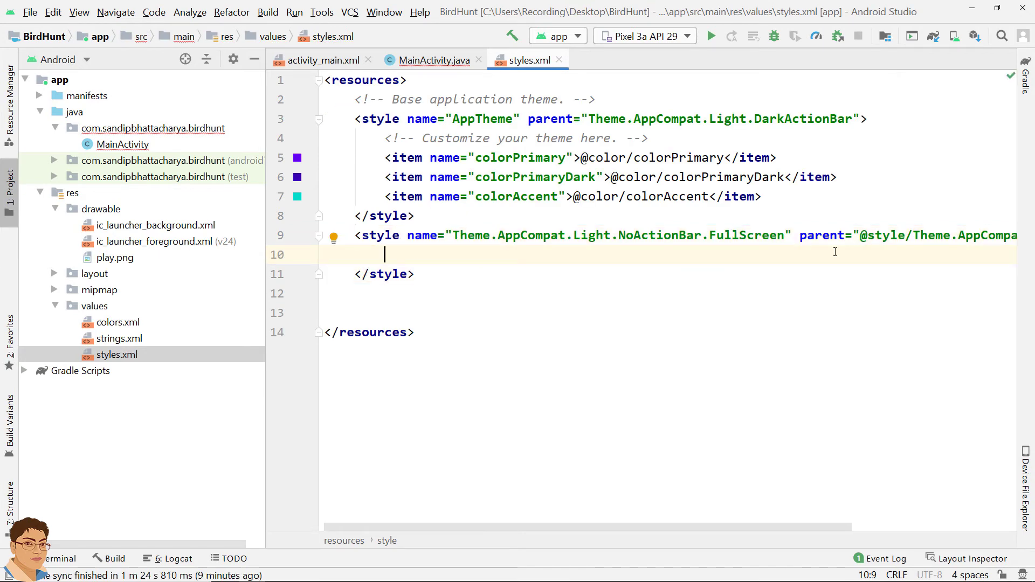
text(<ite)
key(Return)
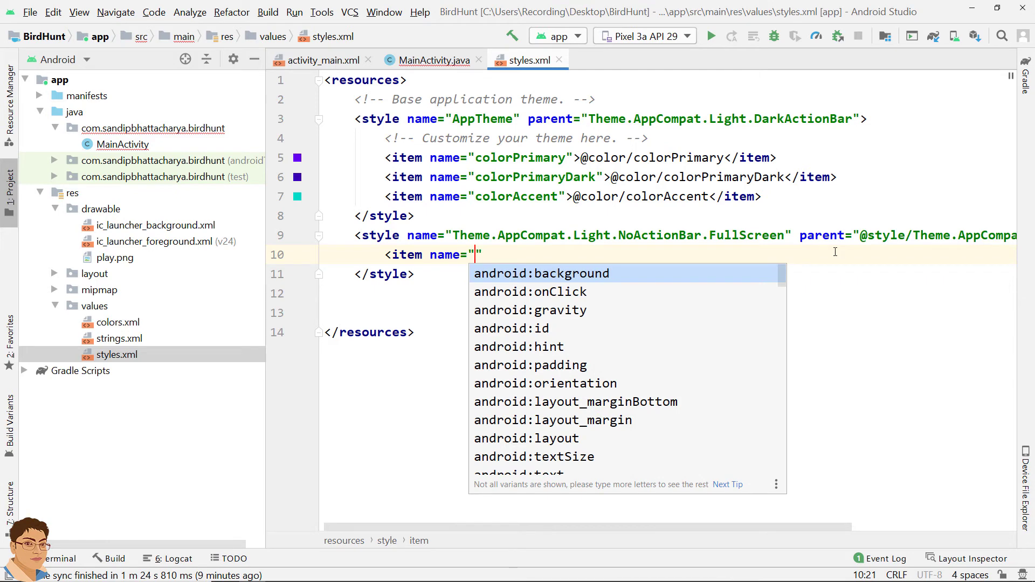
text(android)
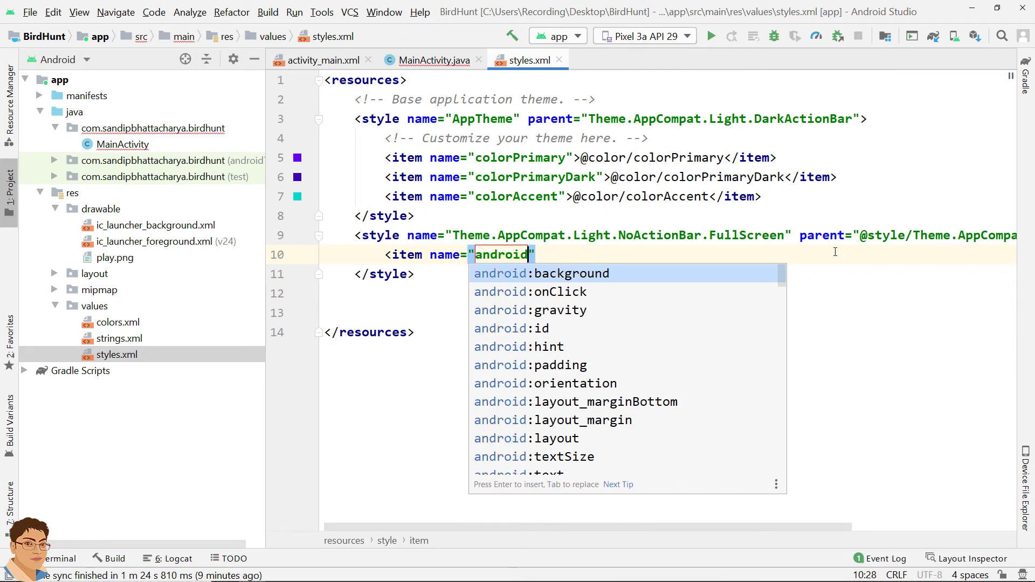
text(:)
text(win)
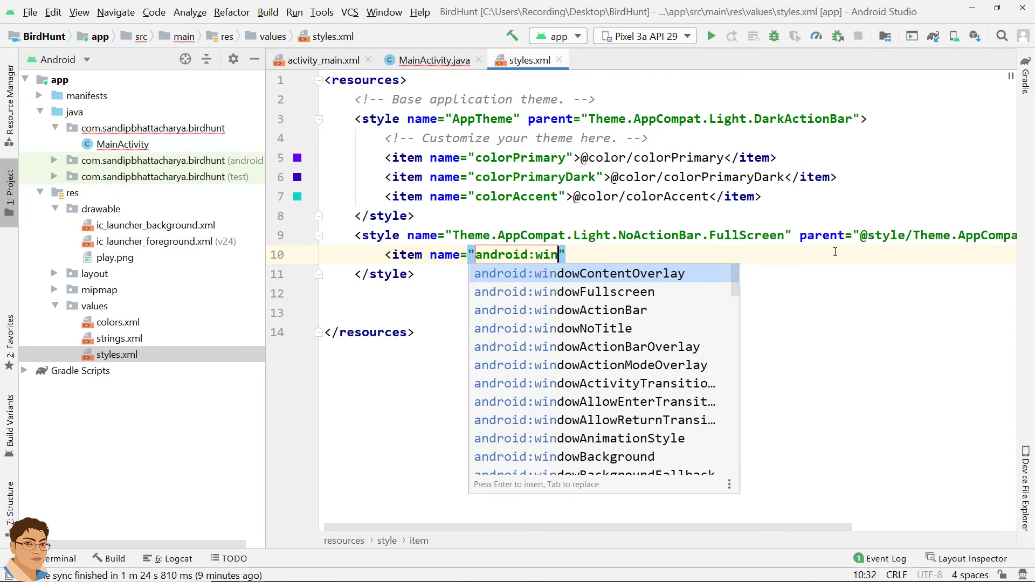
text(dow)
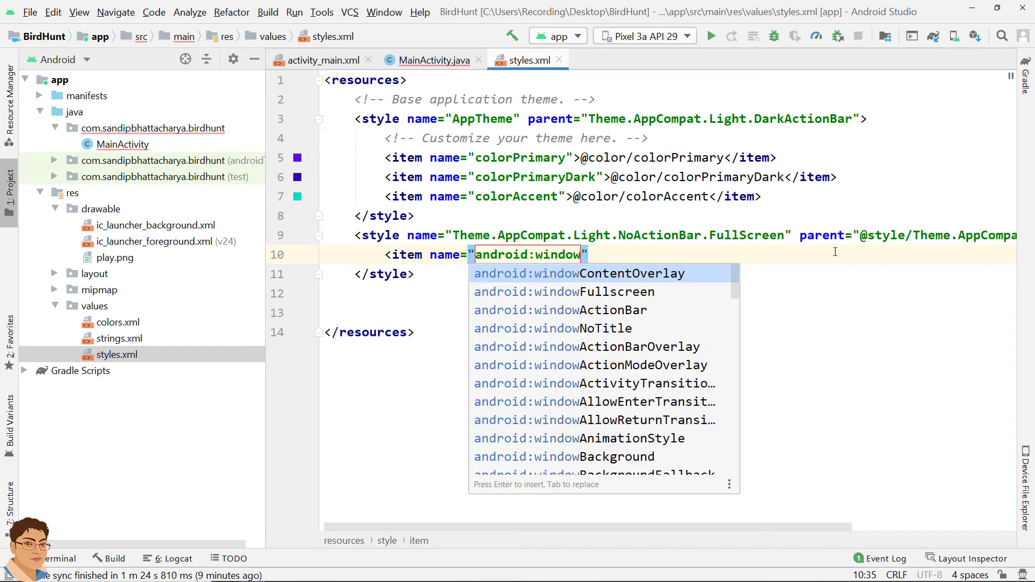
text(N)
key(Return)
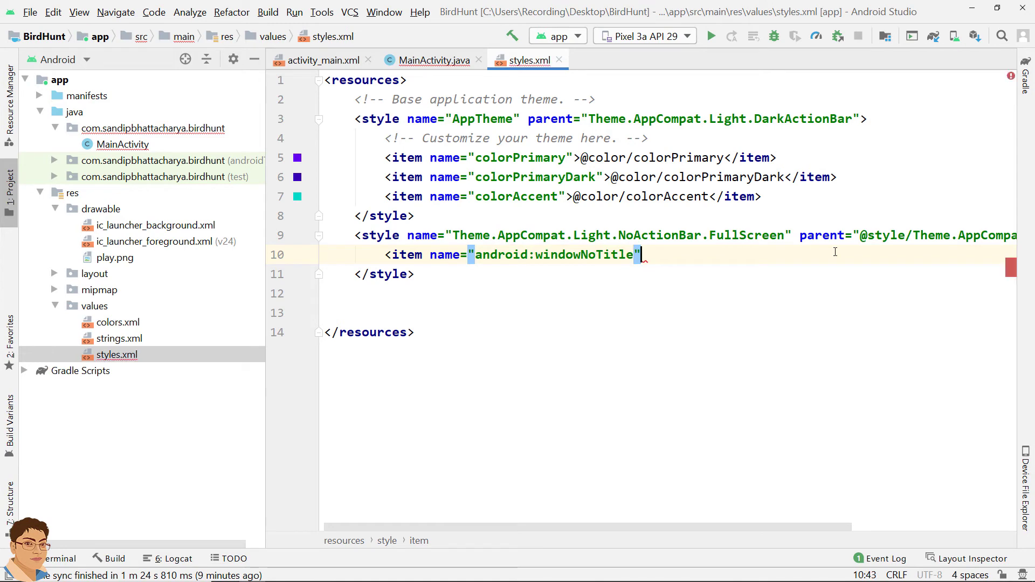
text(>)
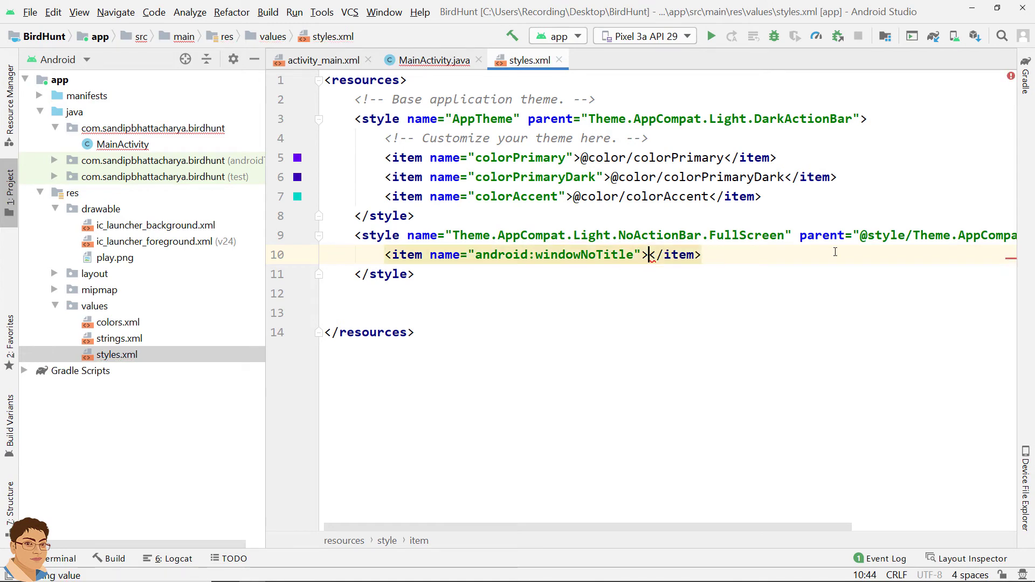
text(true)
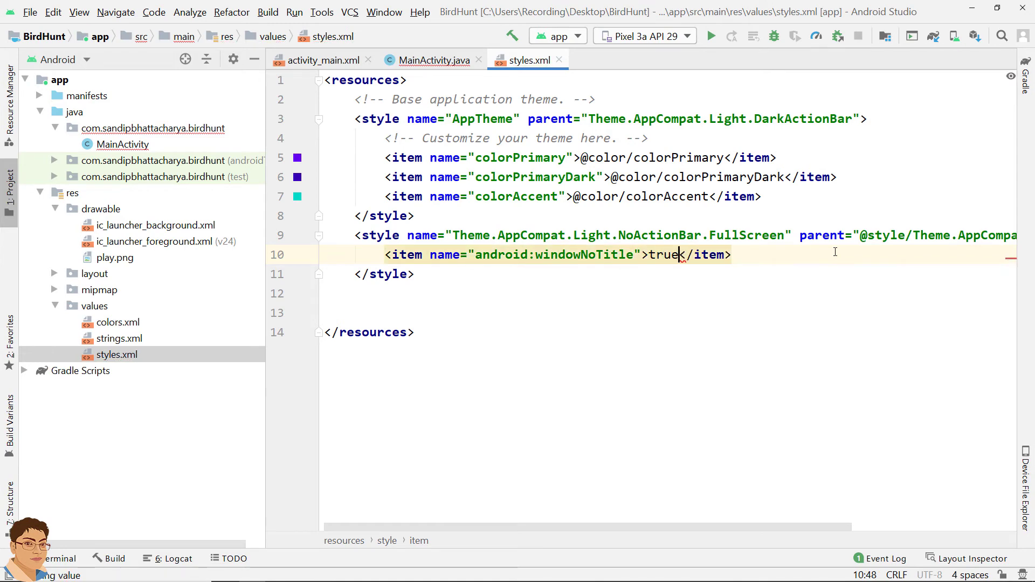
key(Right)
key(Right)
key(Right)
key(End)
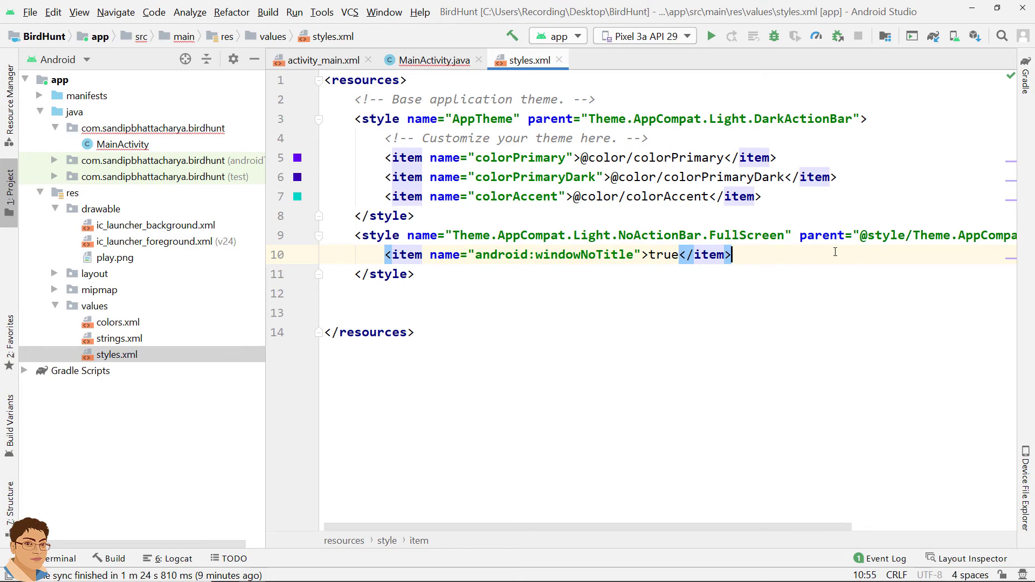
key(Return)
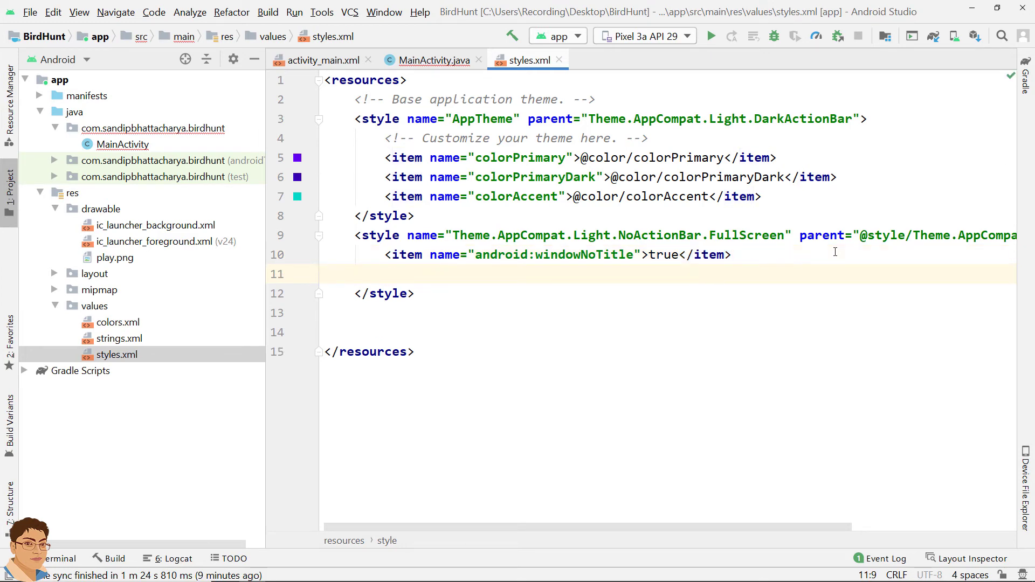
text(<ite)
Add an android:windowActionBar item set to false in the FullScreen style.
key(Return)
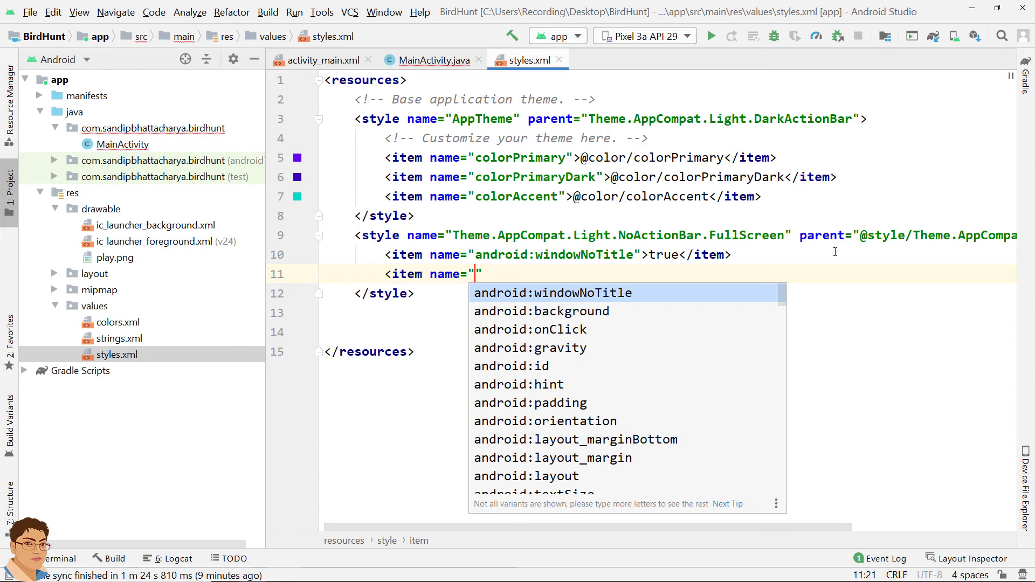
text(android)
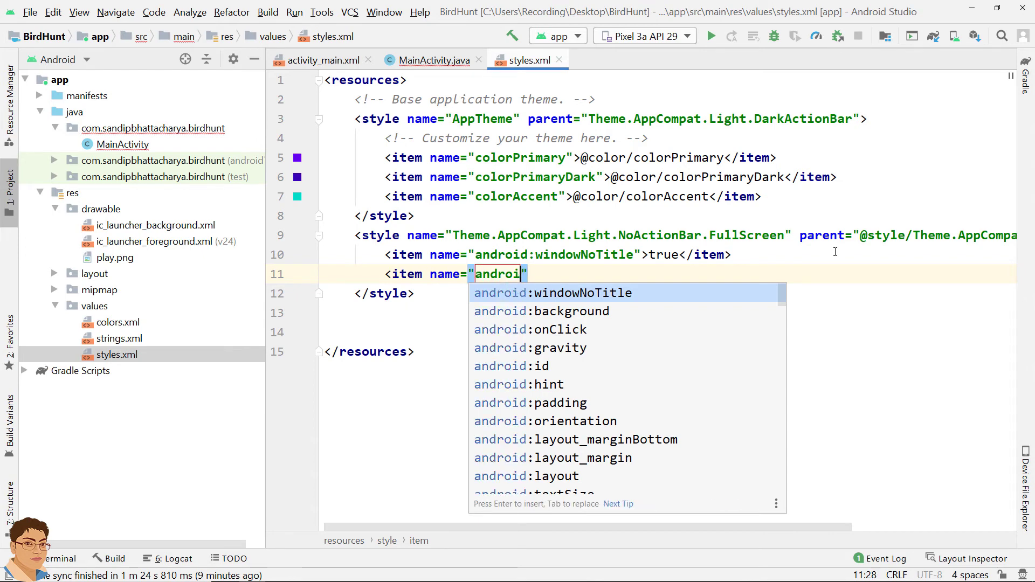
text(:)
text(wind)
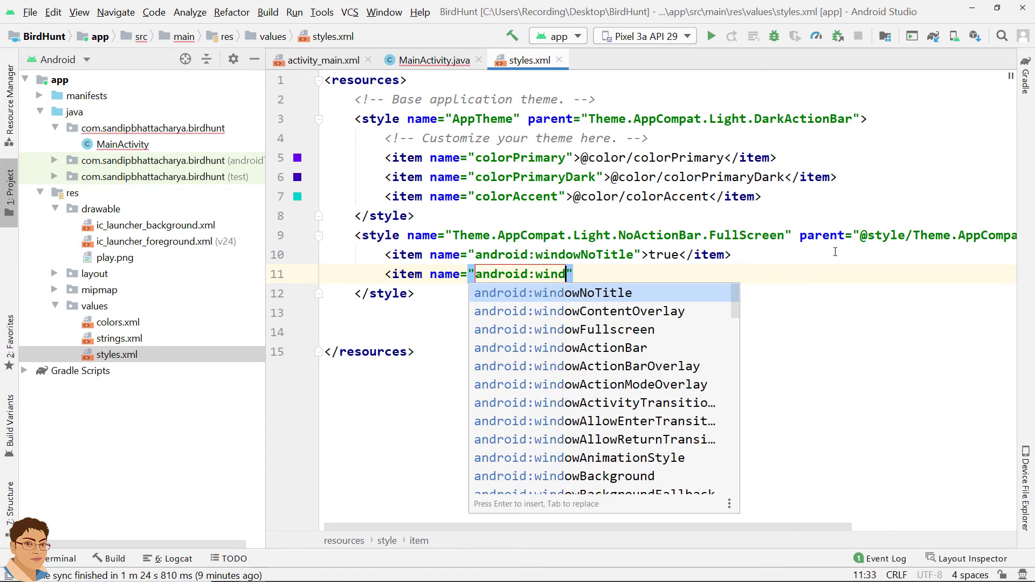
text(owA)
key(Return)
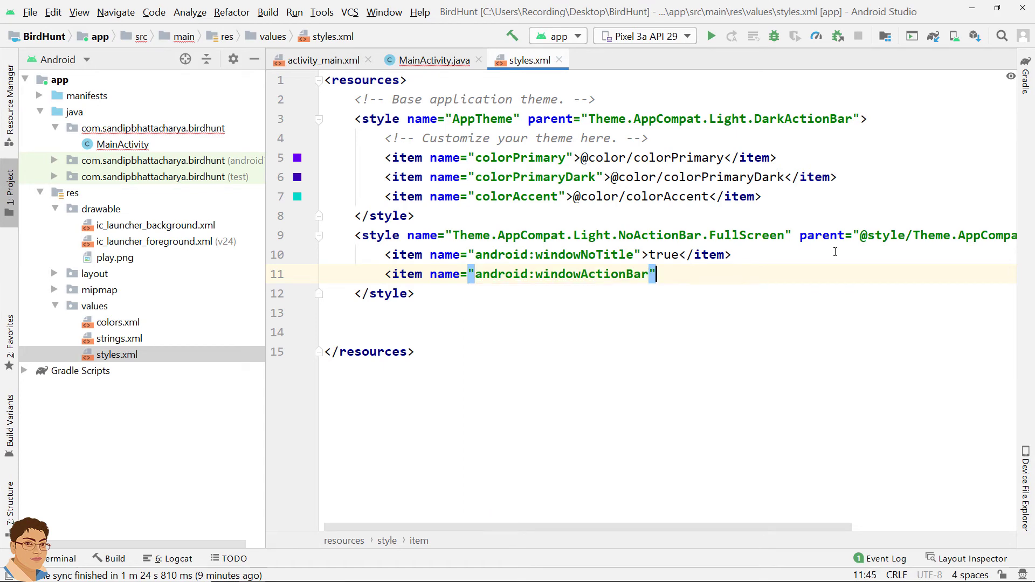
text(>)
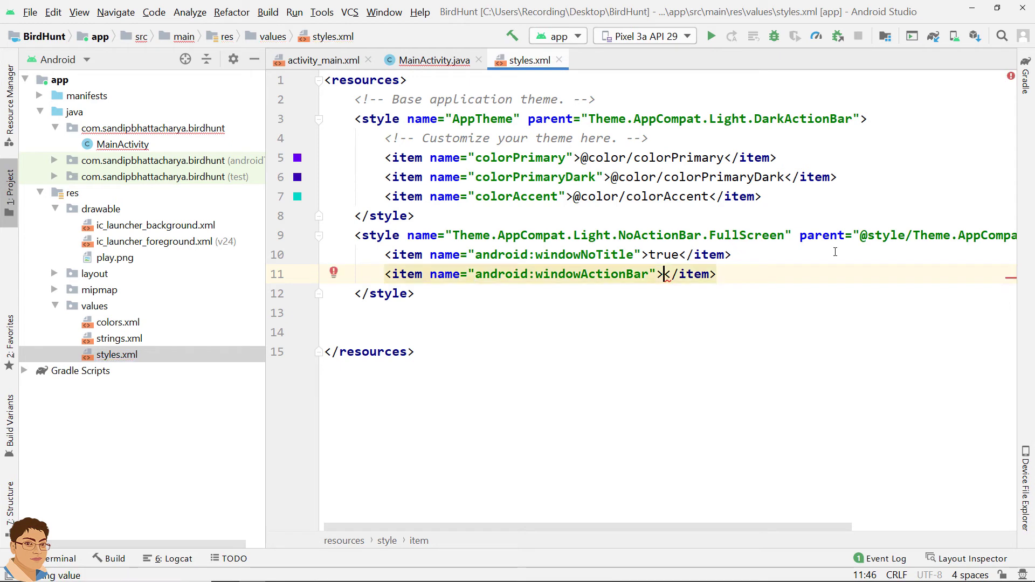
text(fal)
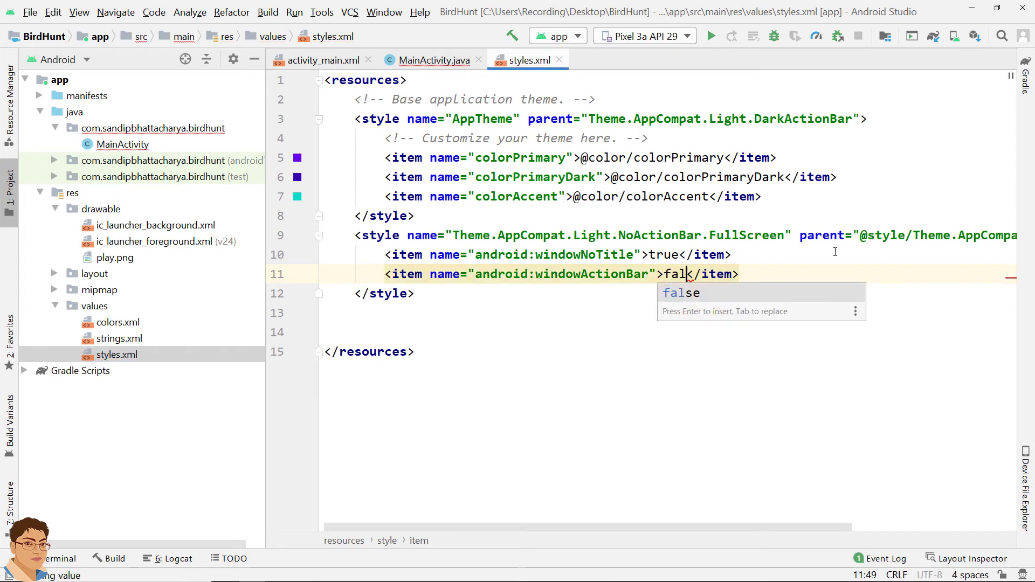
text(se)
key(Right)
key(Right)
key(Right)
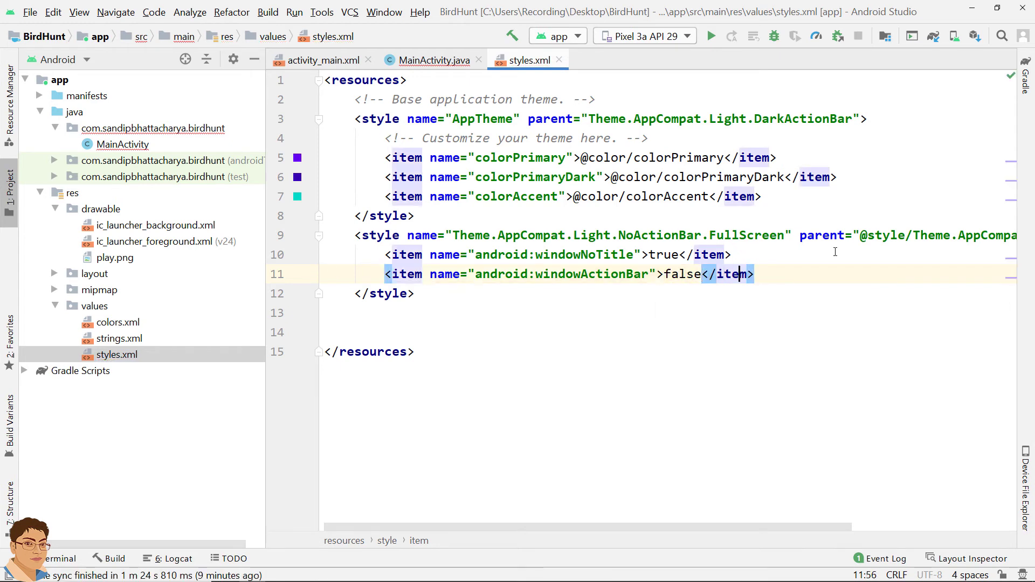
key(Right)
key(Right)
Add an android:windowFullscreen item set to true on the next line.
key(Return)
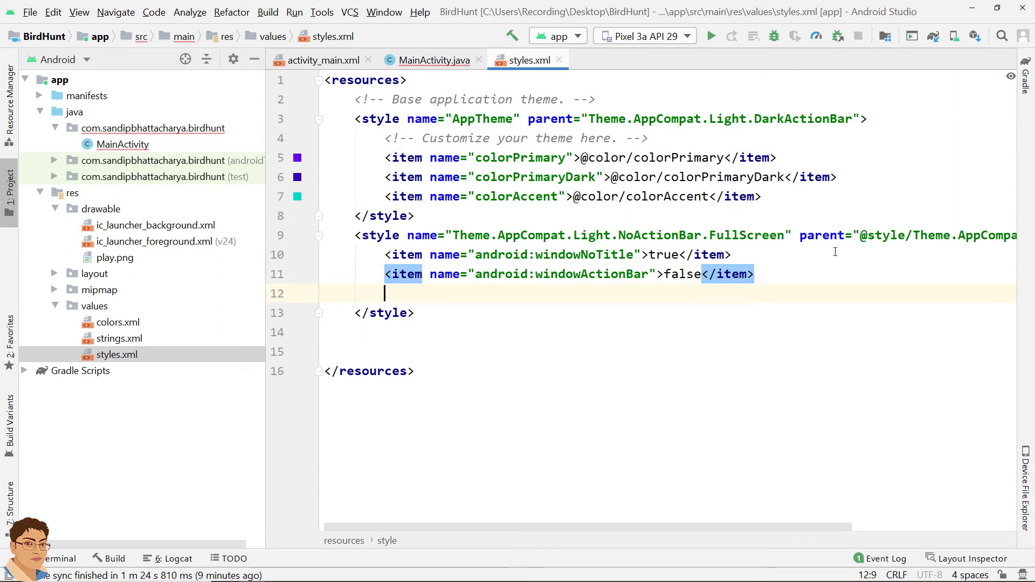
text(<ite)
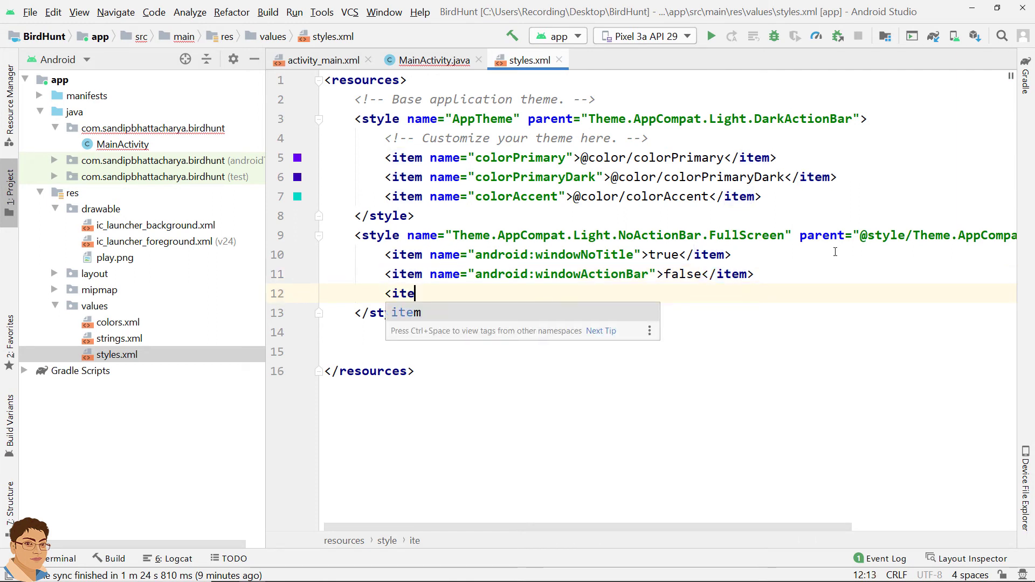
key(Return)
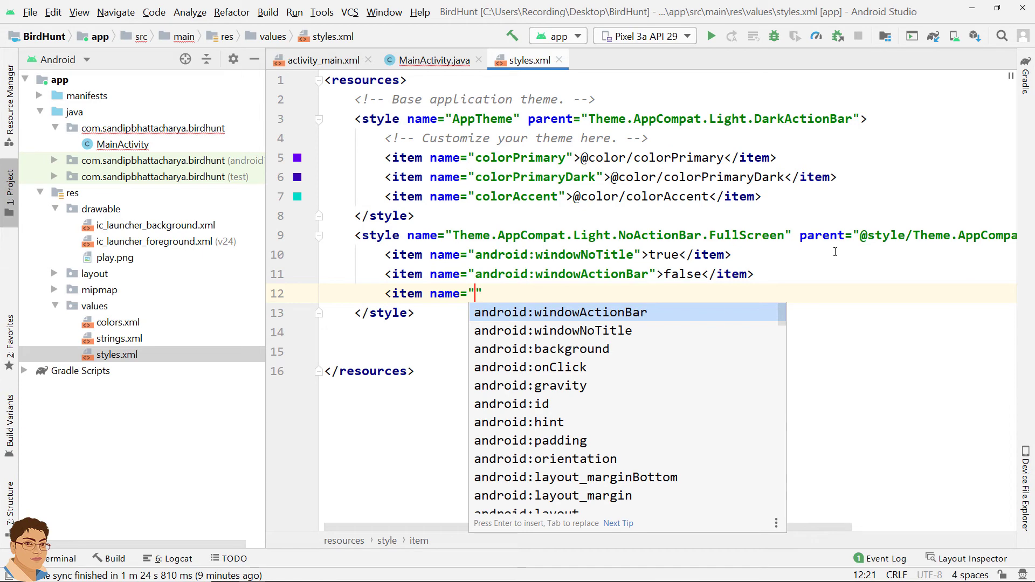
text(android)
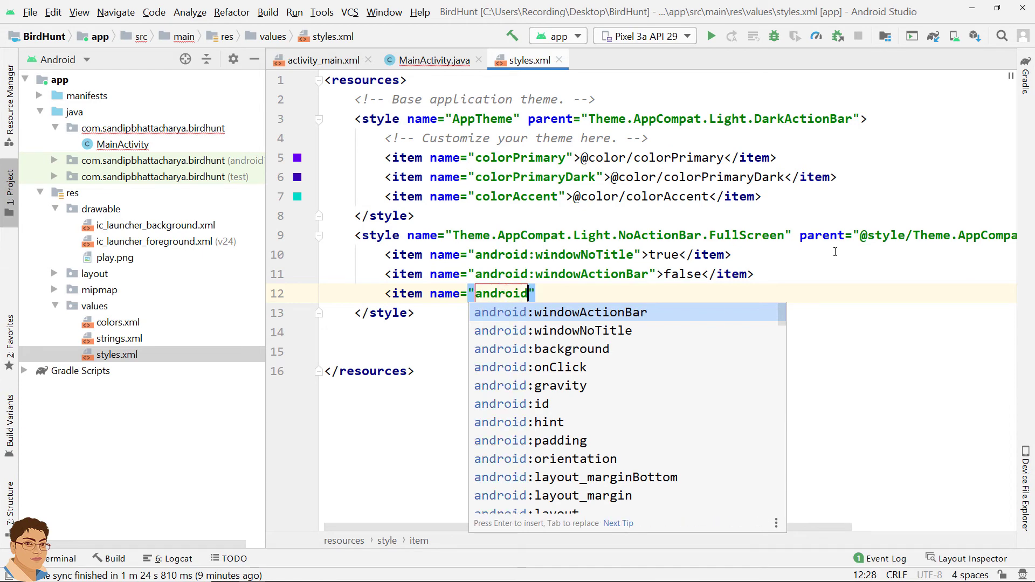
text(:wi)
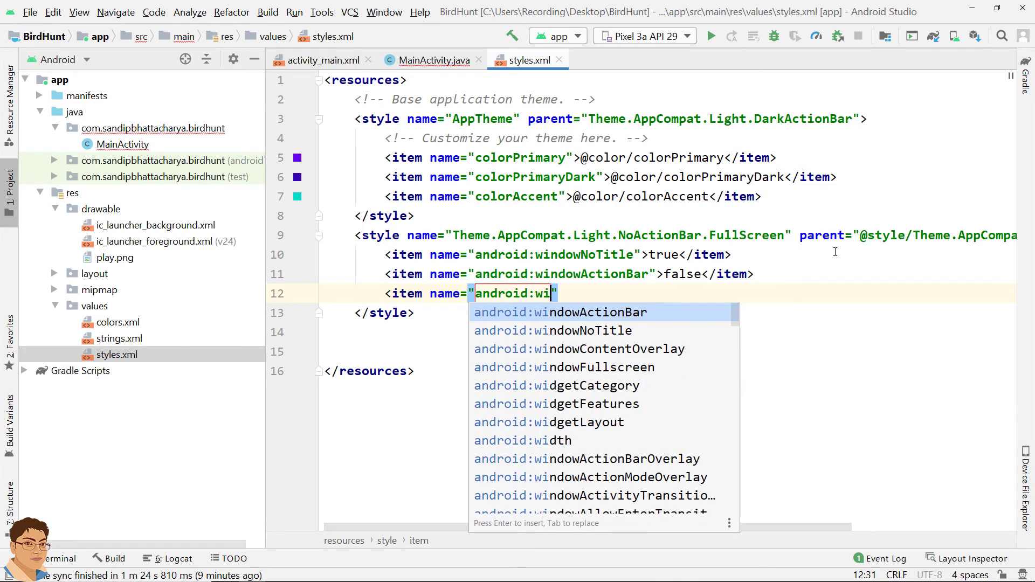
text(ndowF)
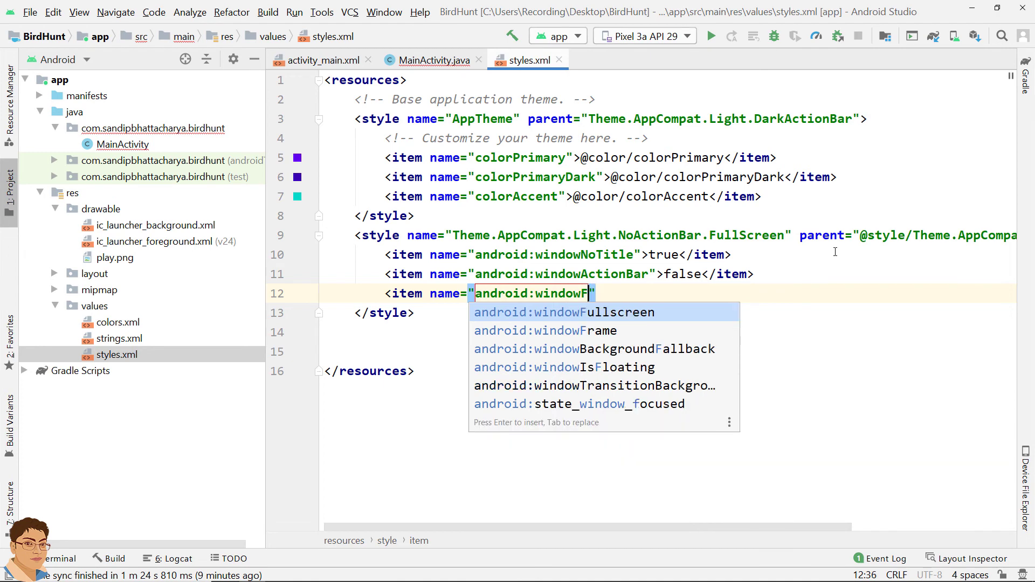
key(Return)
text(>)
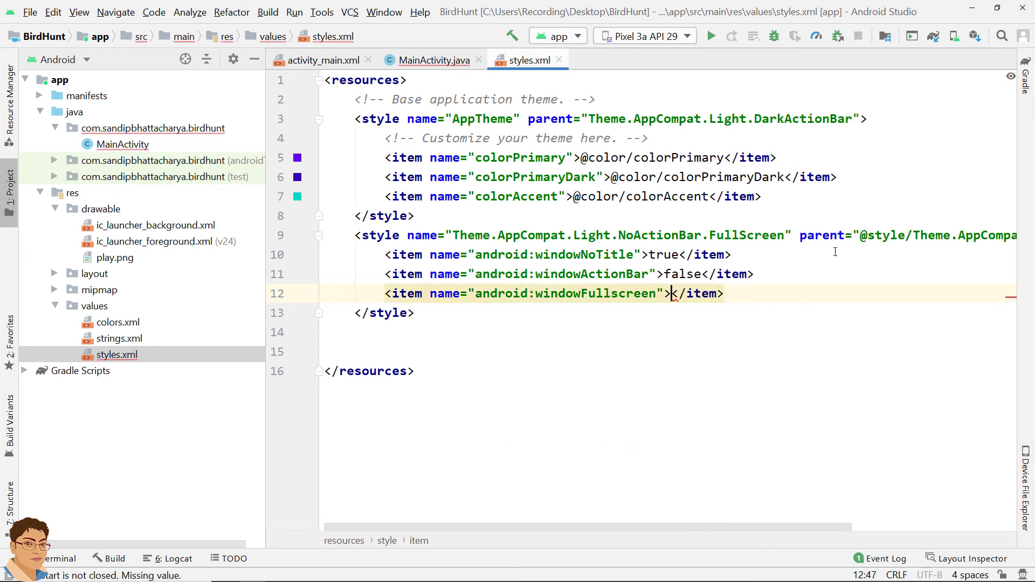
text(true)
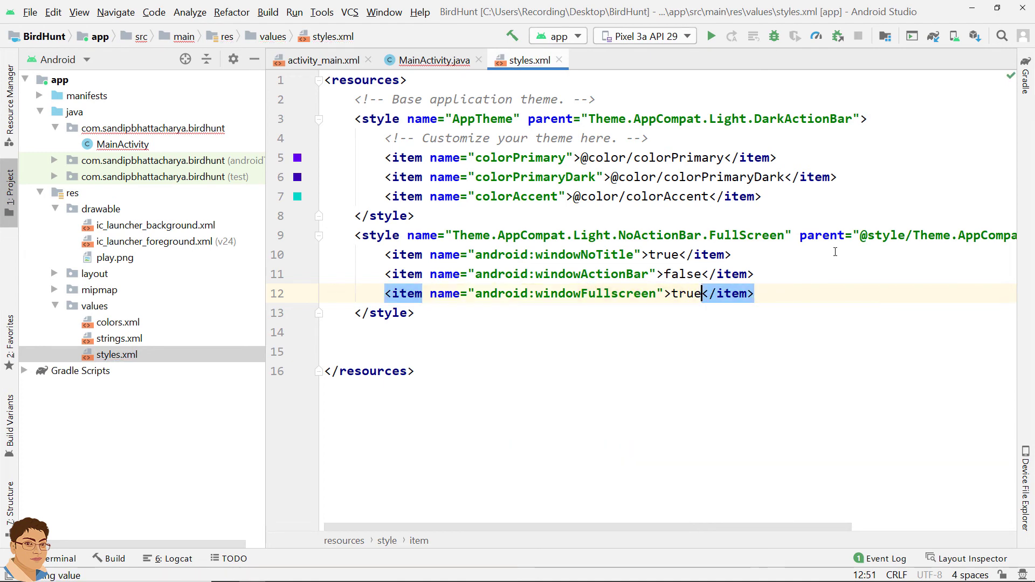
key(Right)
key(Right)
key(Right)
key(Right)
key(Right)
key(End)
key(Return)
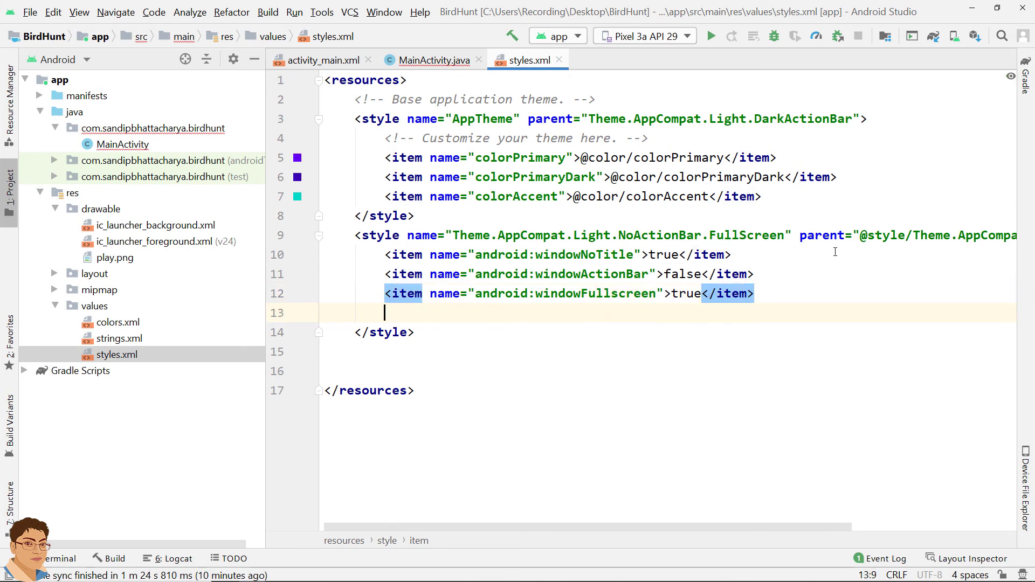
text(<ite)
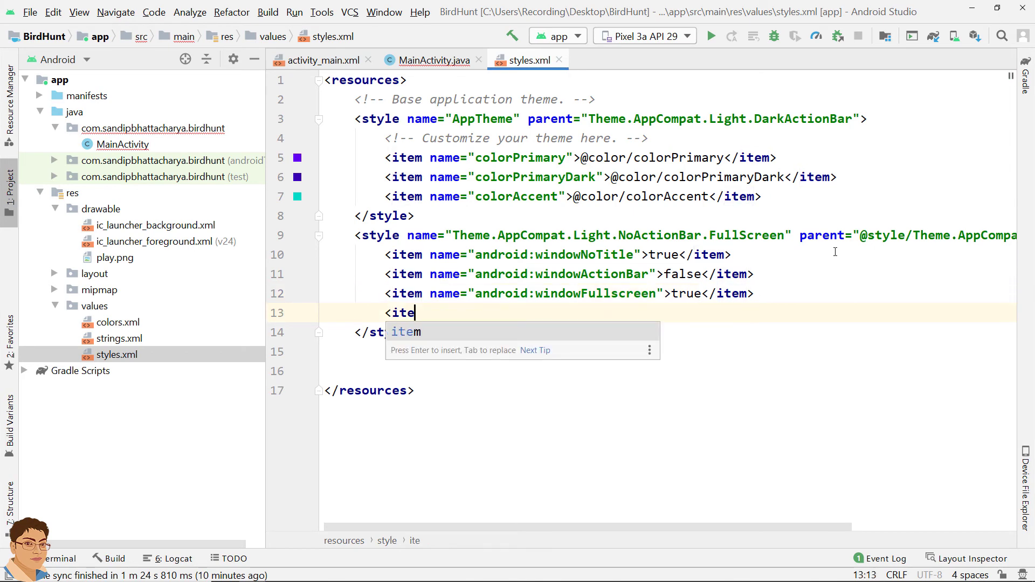
key(Return)
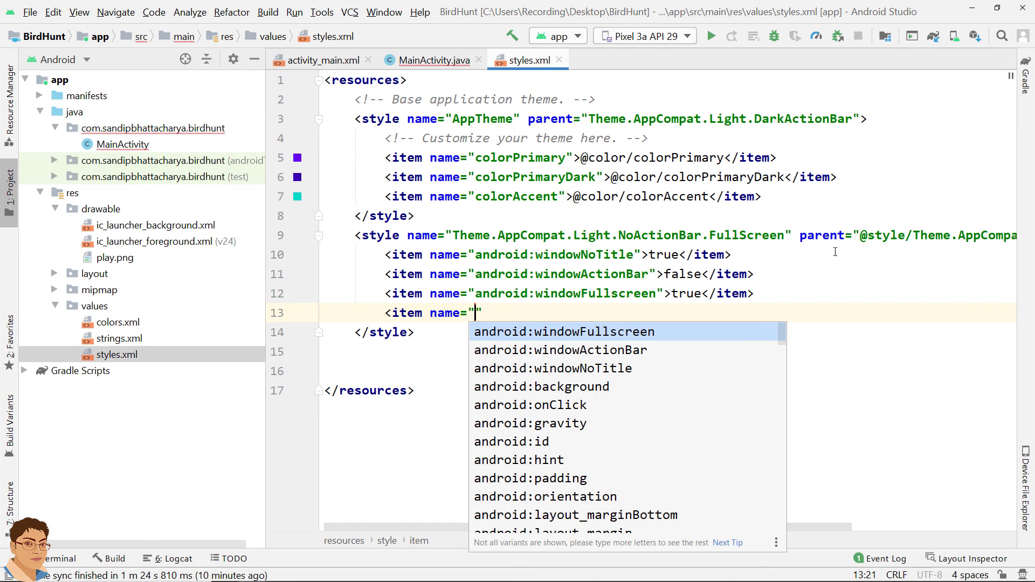
text(android:)
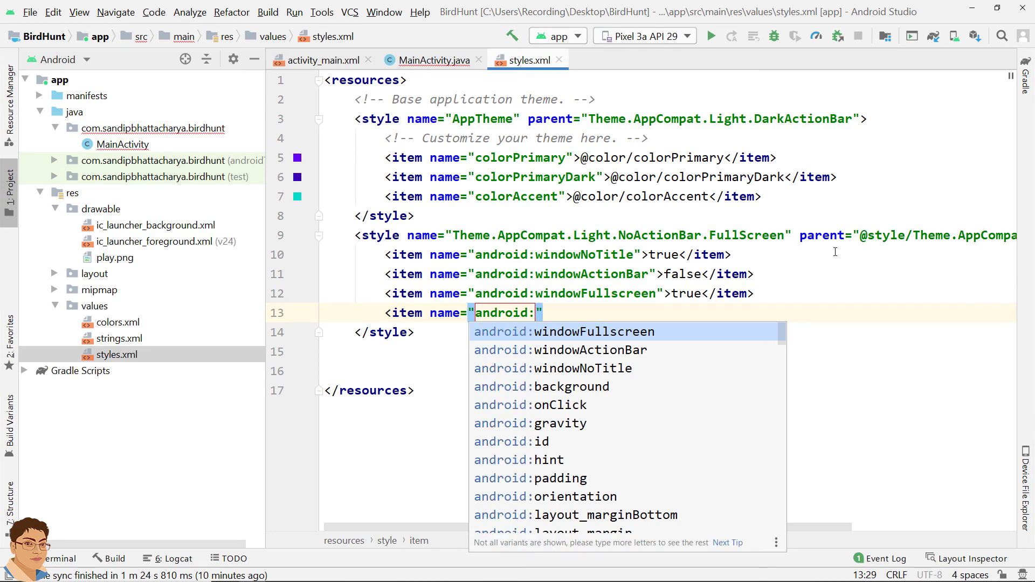
text(win)
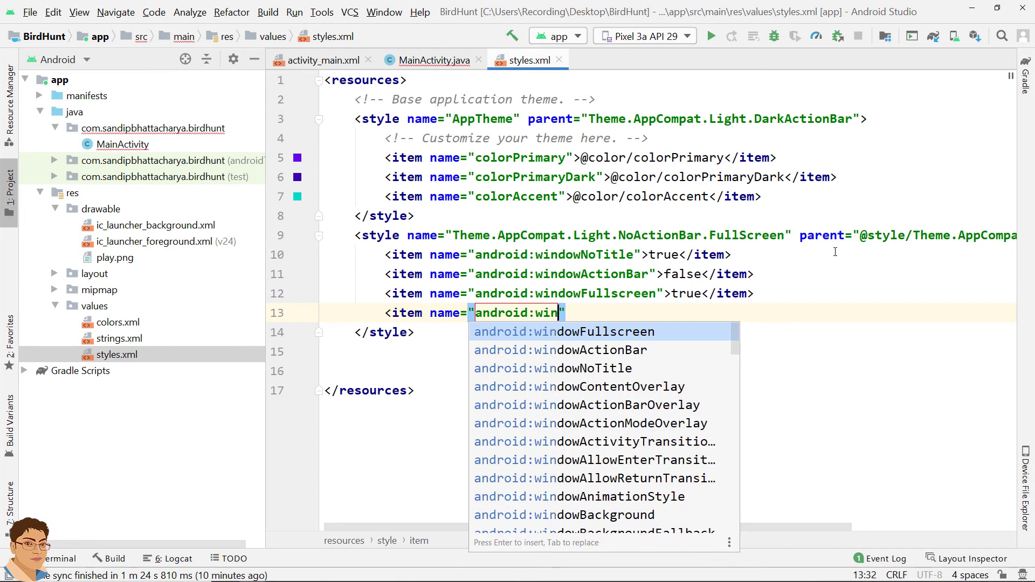
text(dowCont)
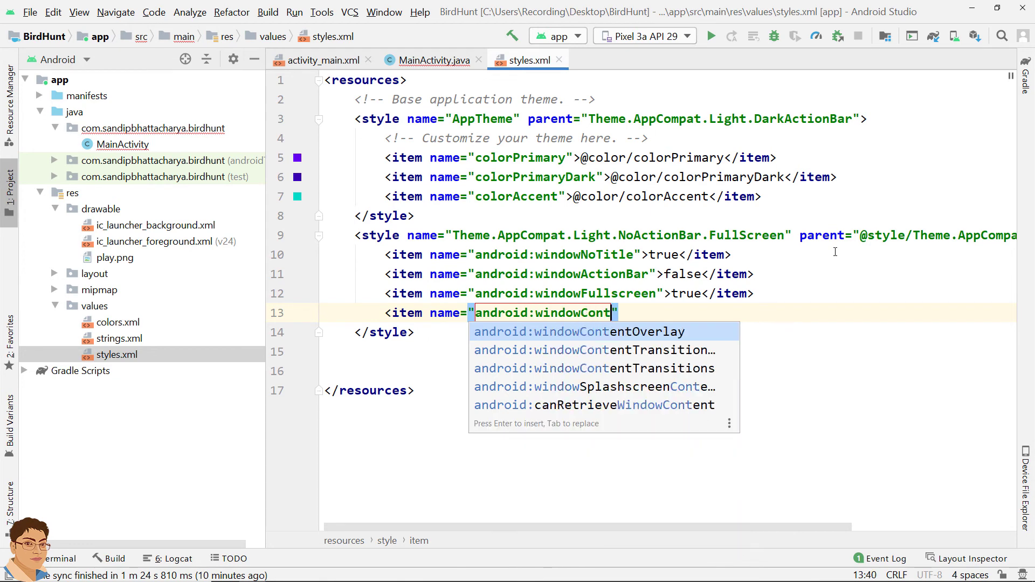
text(entO)
key(Return)
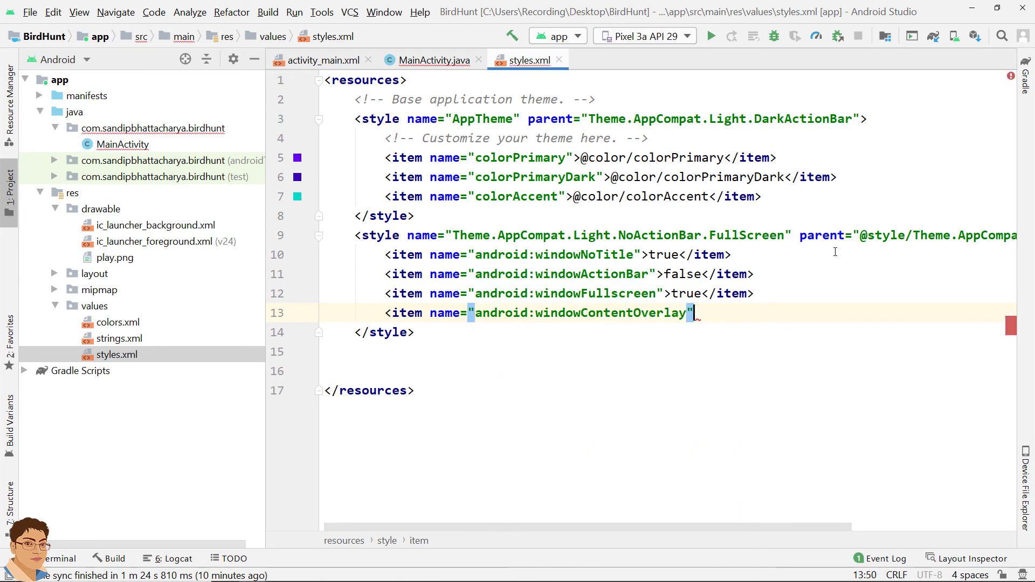
text(>)
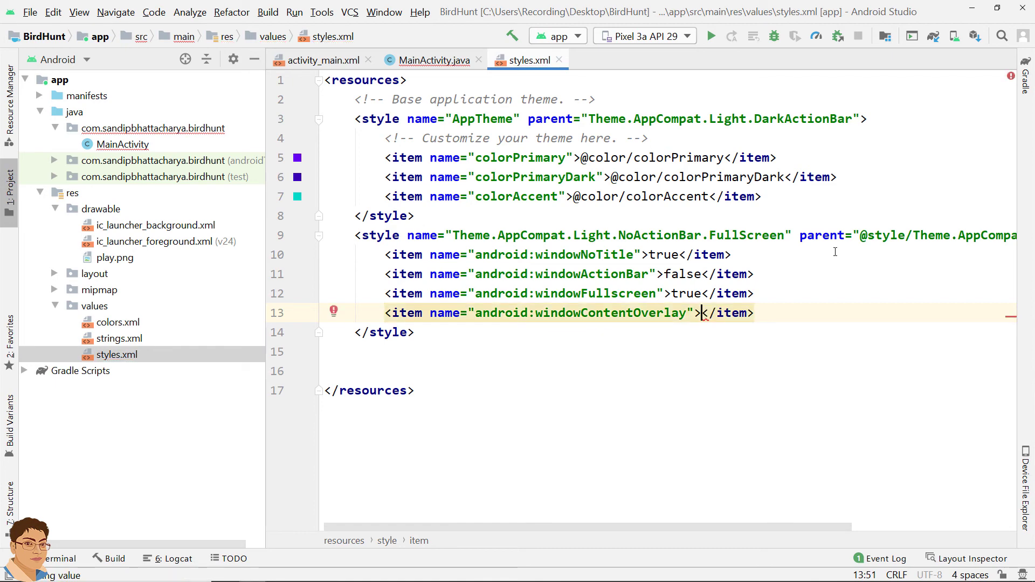
text(@)
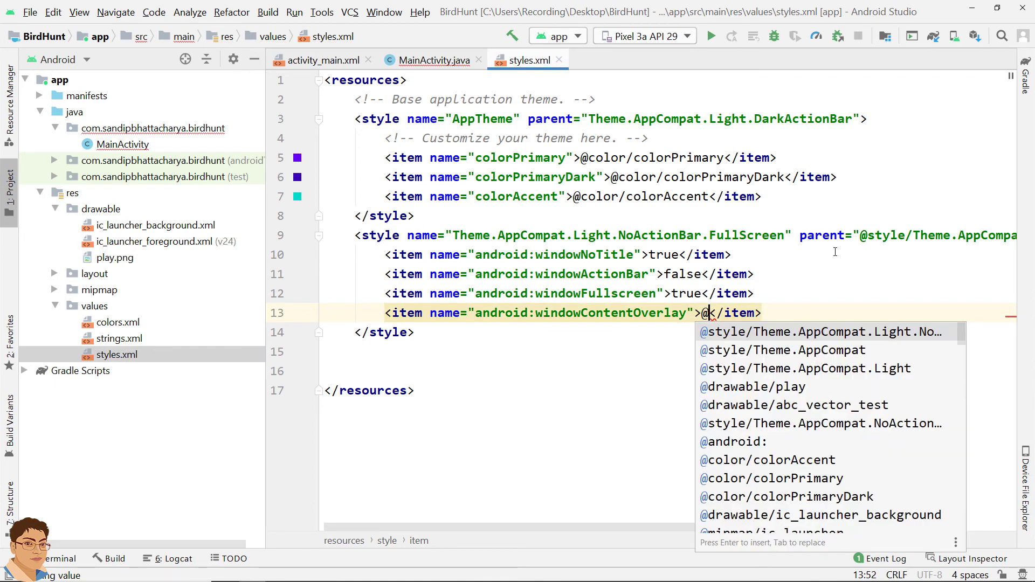
text(null)
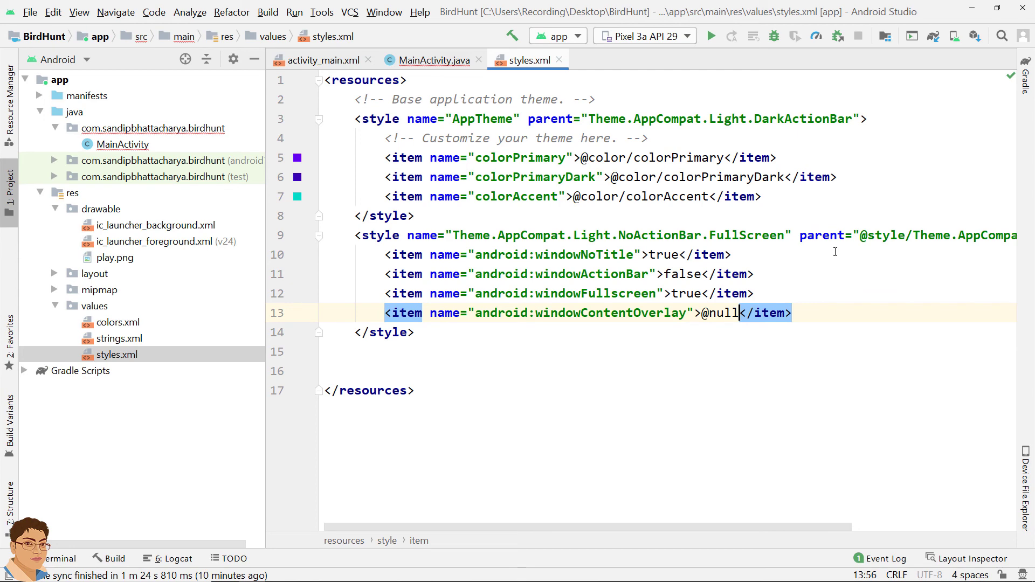
double_click(104, 98)
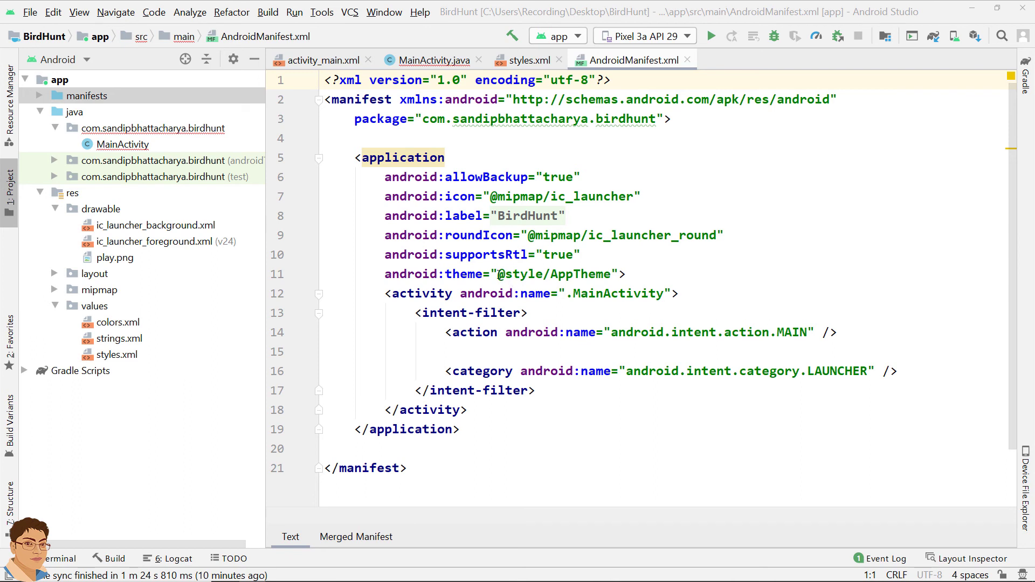
Delete AppTheme from android:theme to use Theme.AppCompat.Light.NoActionBar.FullScreen instead.
drag(498, 274, 613, 273)
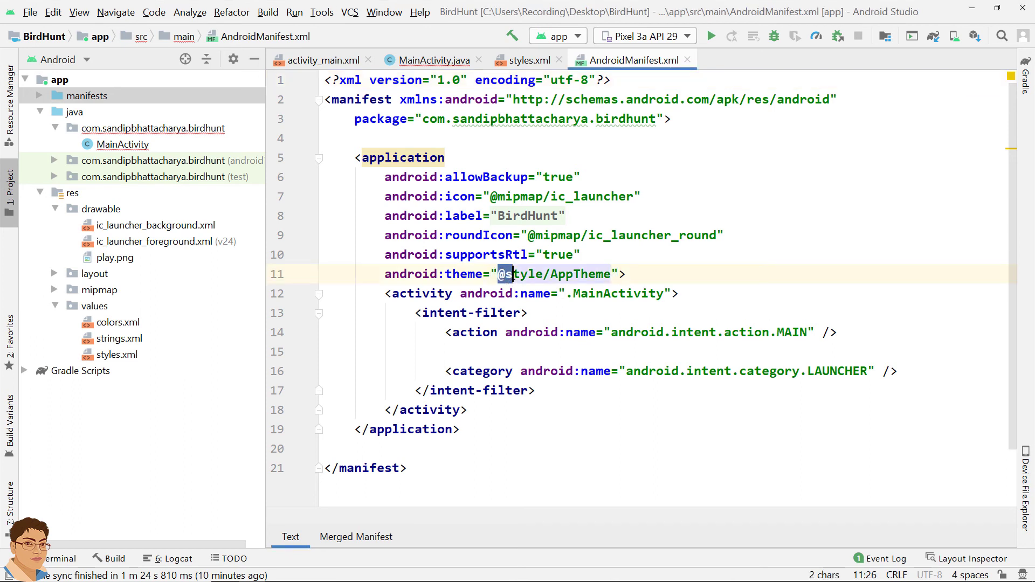
click(613, 276)
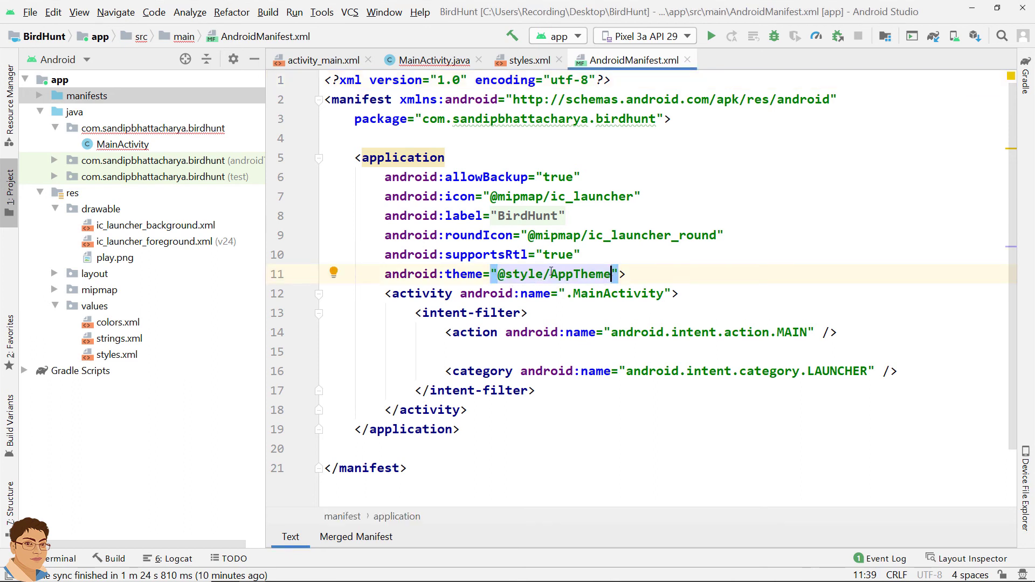
drag(550, 274, 613, 274)
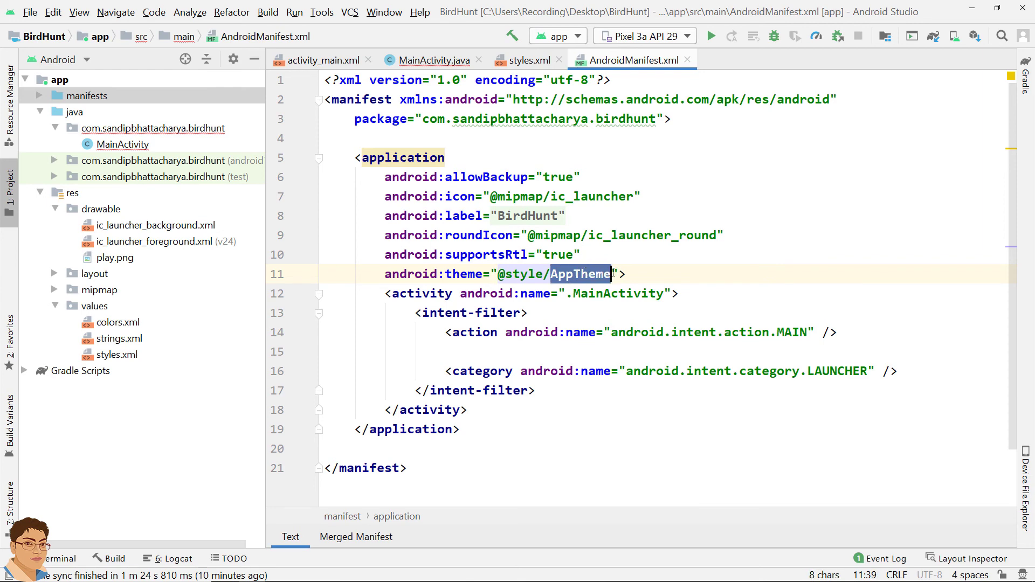
key(BackSpace)
text(The)
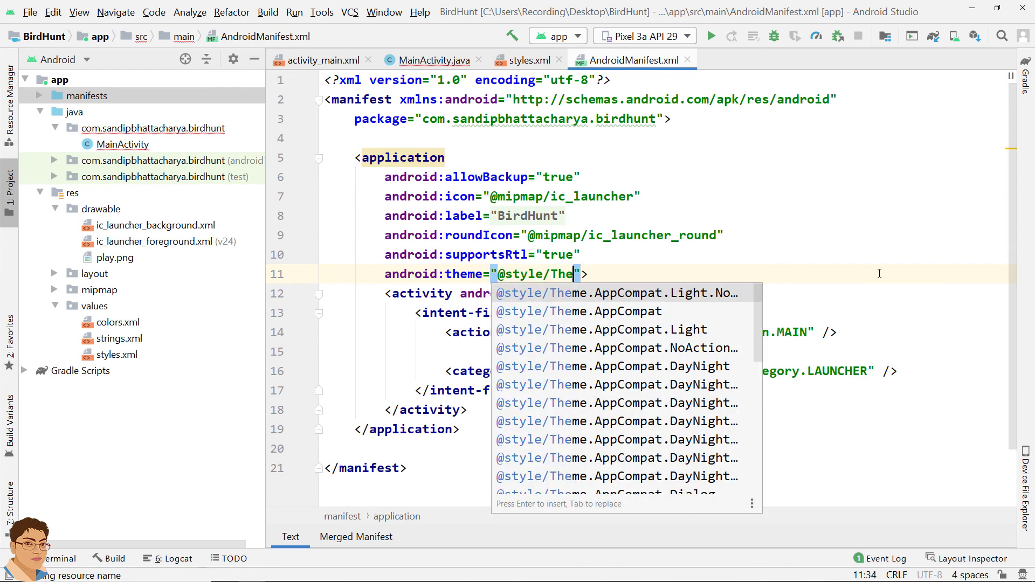
text(me.)
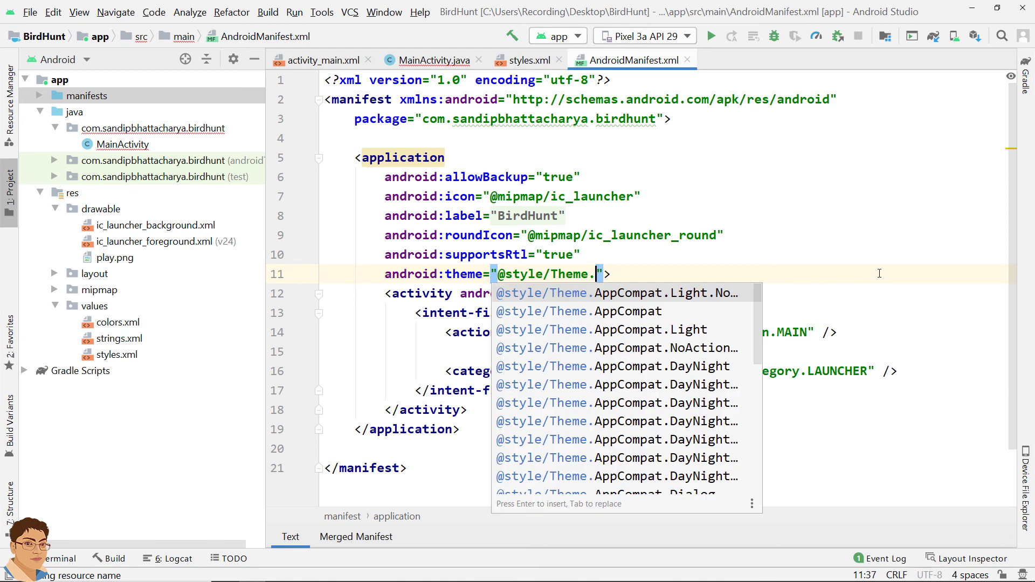
text(Ap)
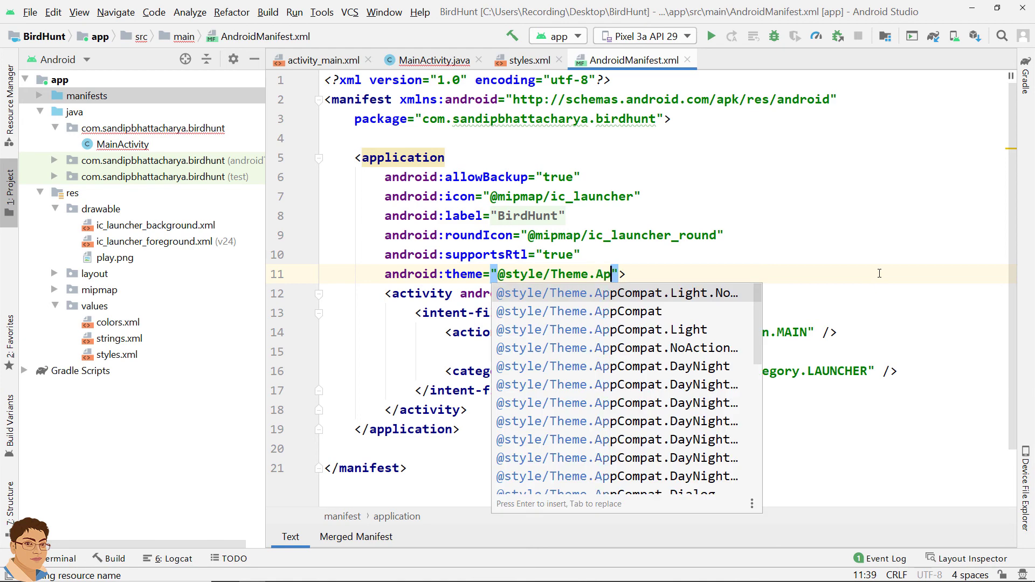
text(pCompat)
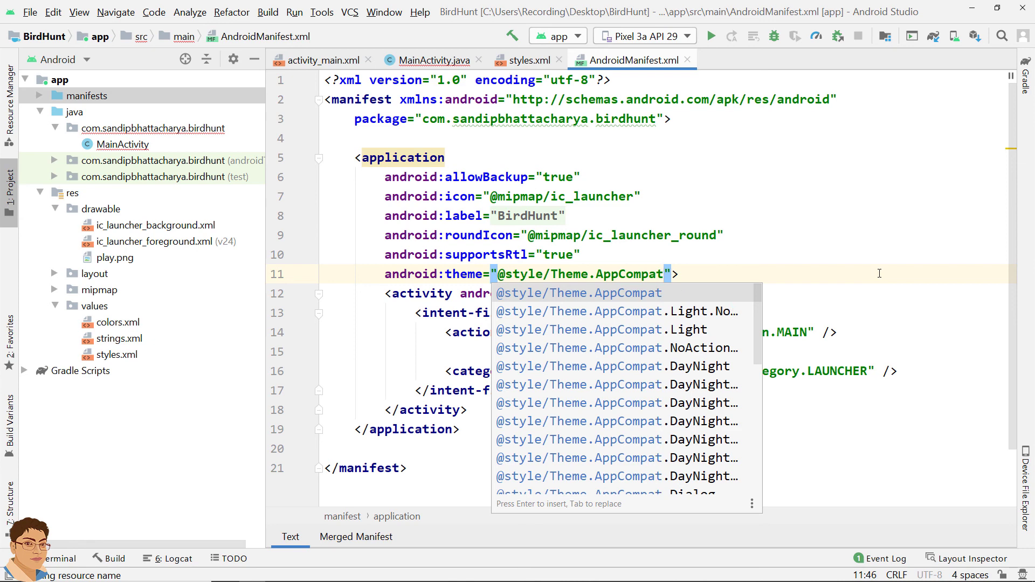
text(.)
text(Light)
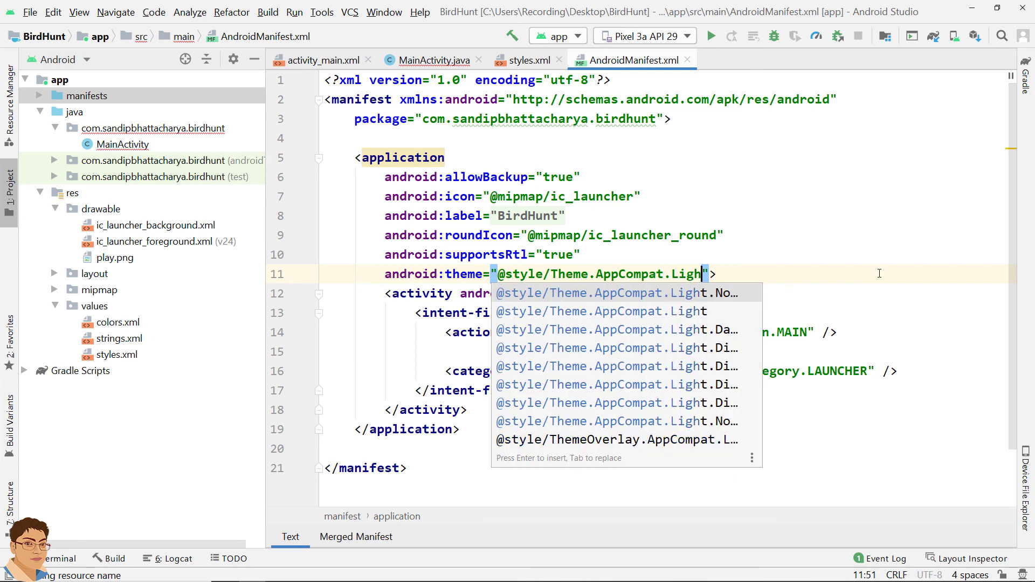
text(.)
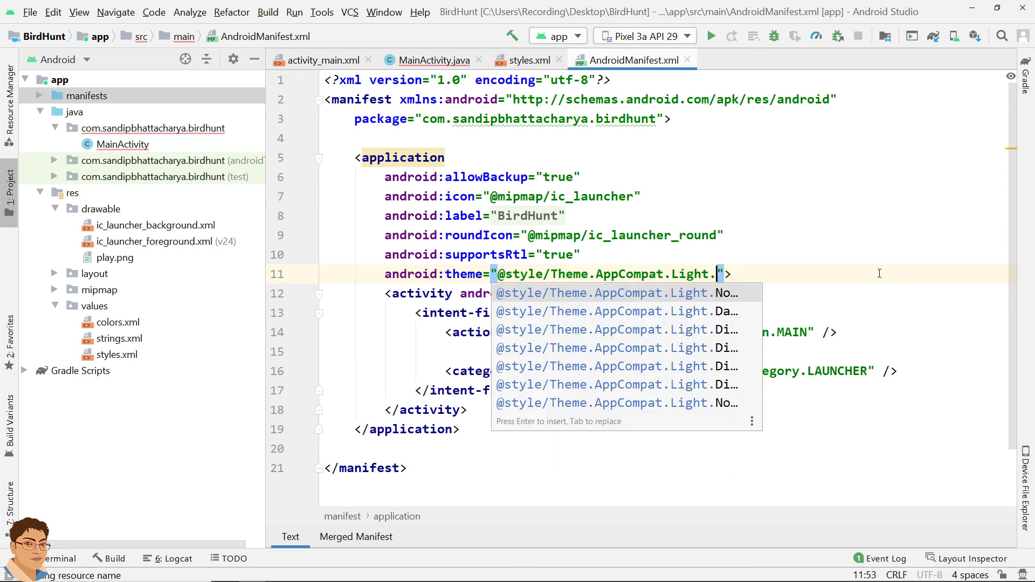
text(NoAc)
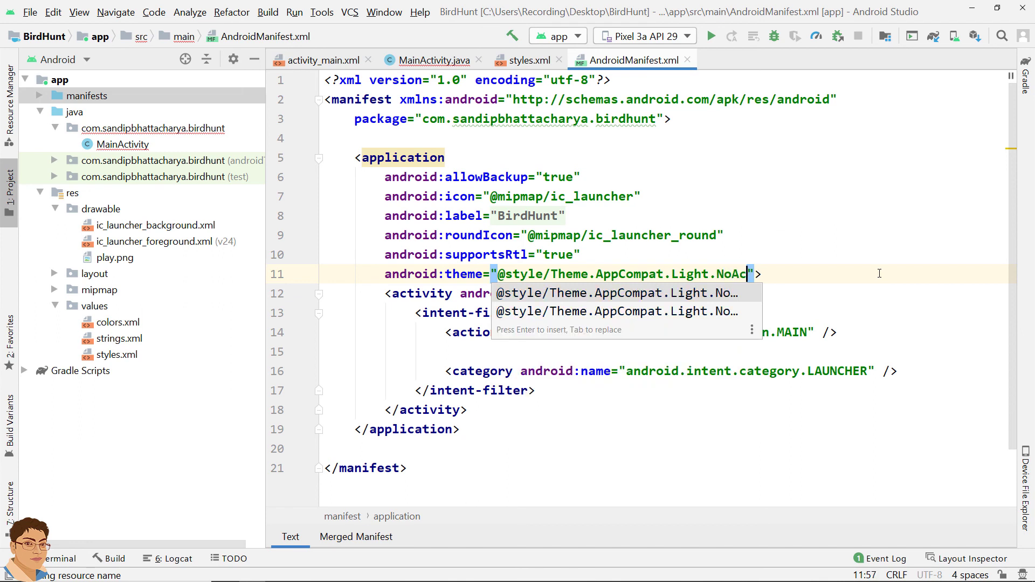
text(tionBar)
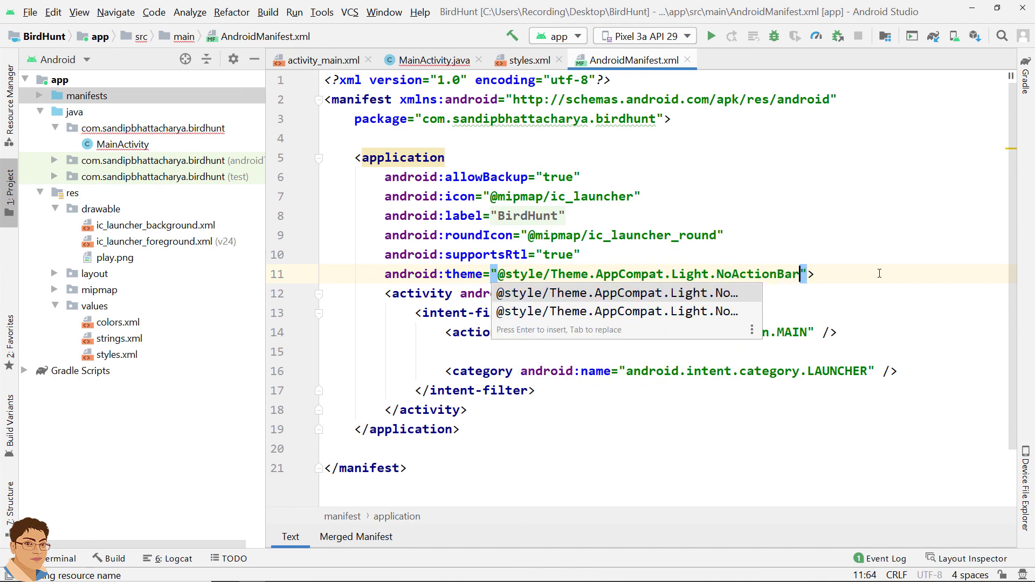
text(.F)
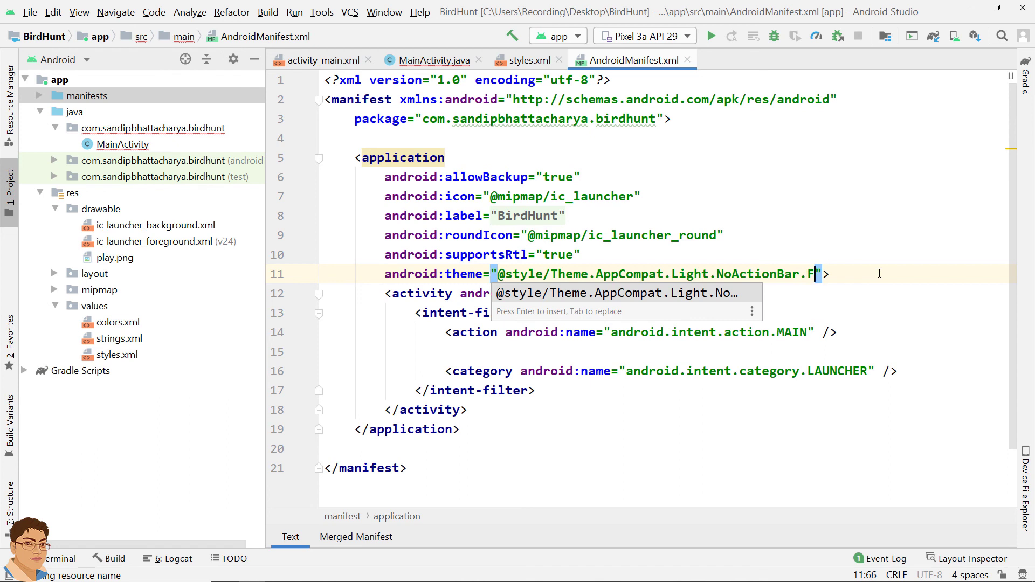
text(ull)
text(Screen)
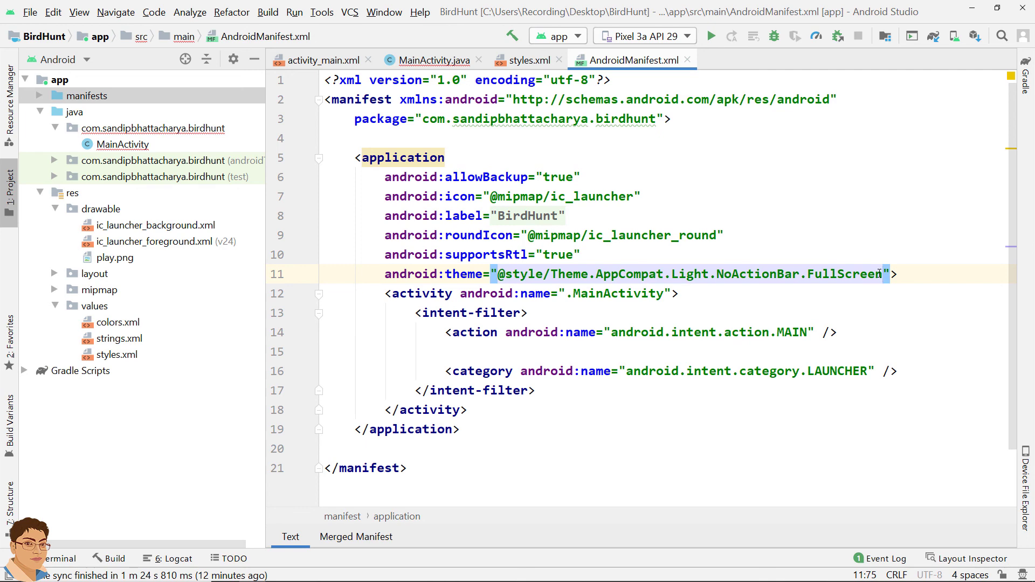
Return to MainActivity.java, showing the startGame method that launches GameActivity.
click(435, 59)
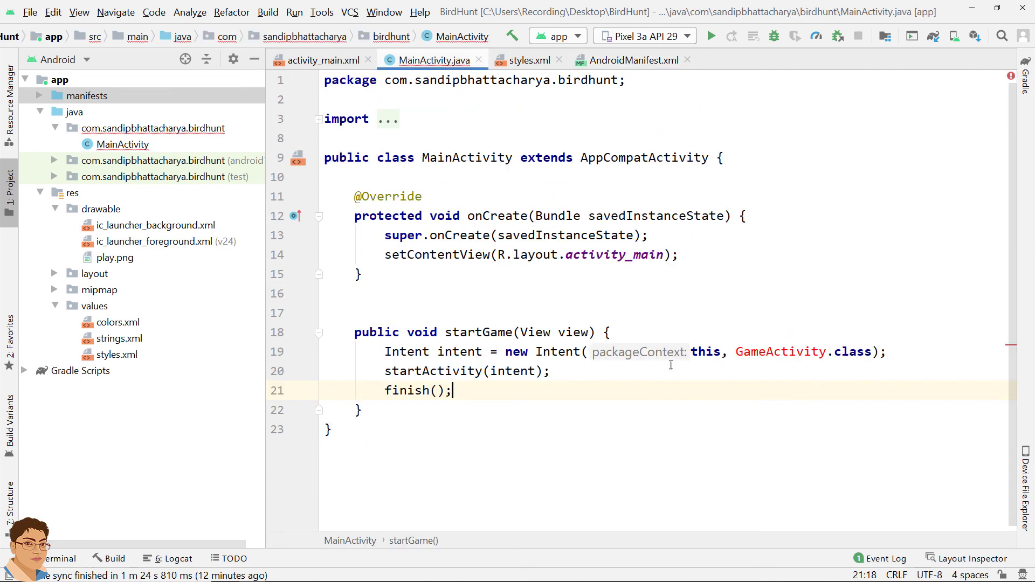